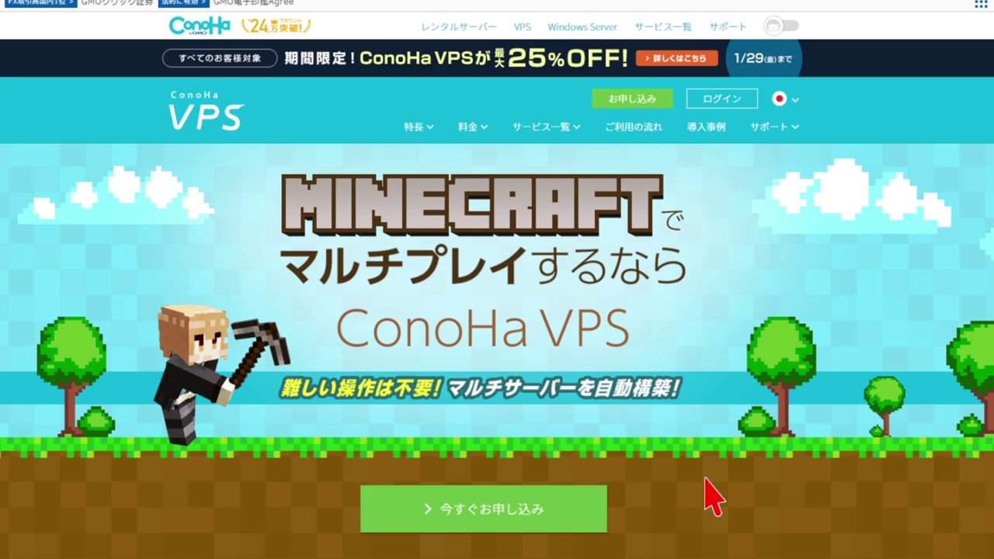
Start the Minecraft VPS application and submit the account registration details.
scroll(707, 480, "down", 7)
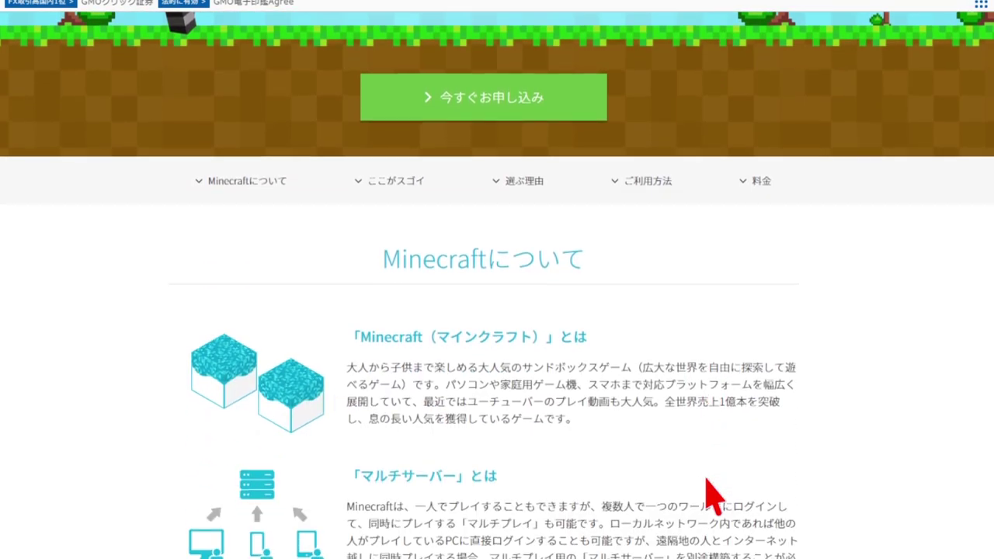
scroll(706, 480, "up", 7)
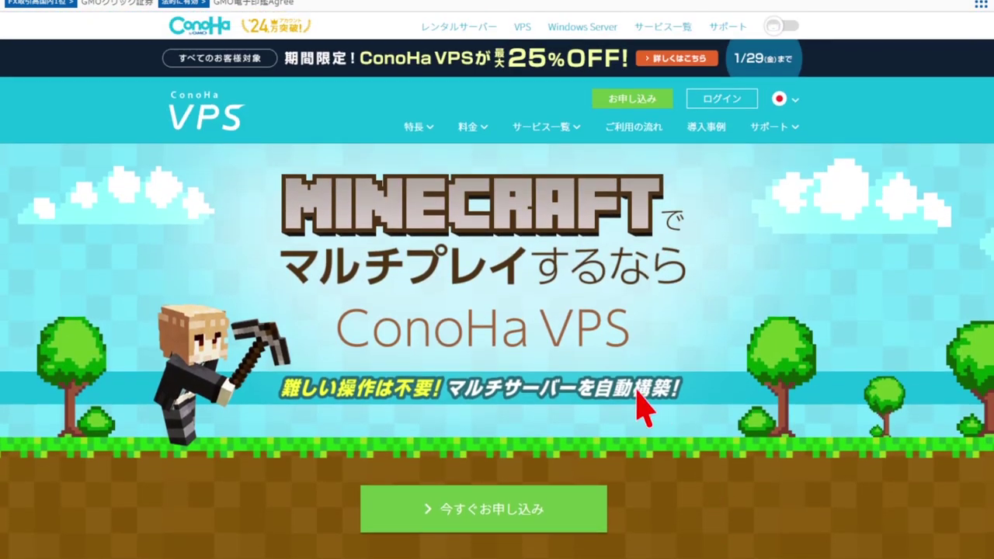
left_click(486, 531)
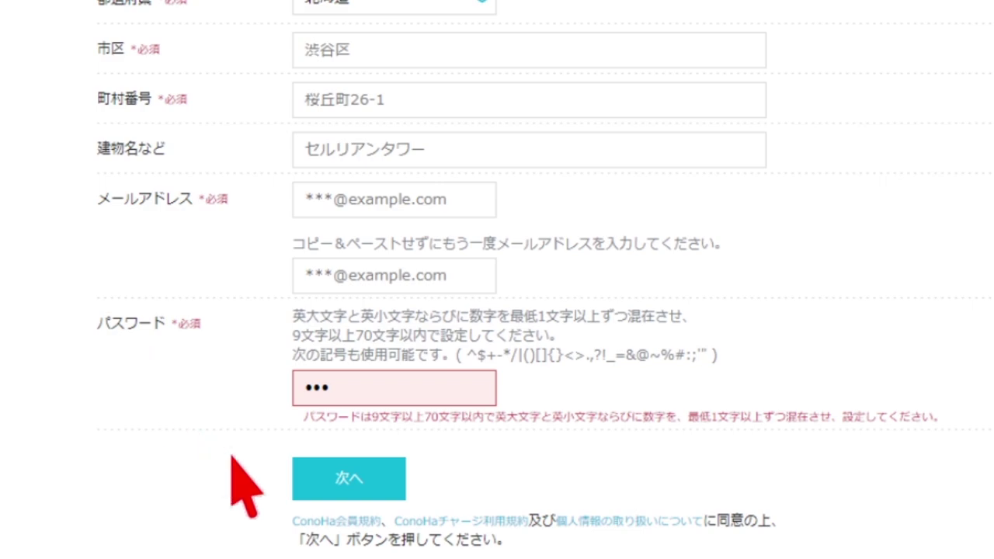
left_click(358, 486)
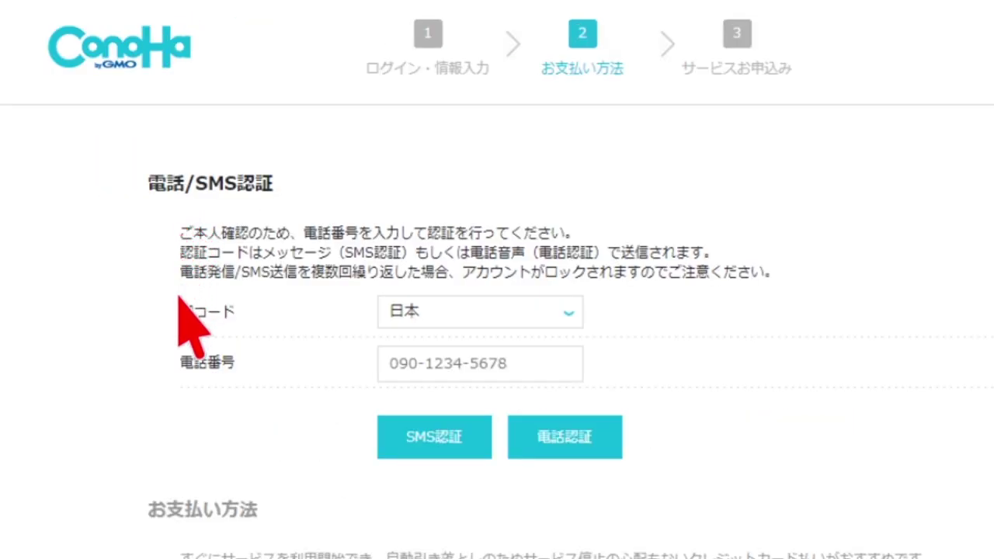
Enter the phone number and confirm the account with the SMS verification code.
left_click(472, 371)
left_click(461, 435)
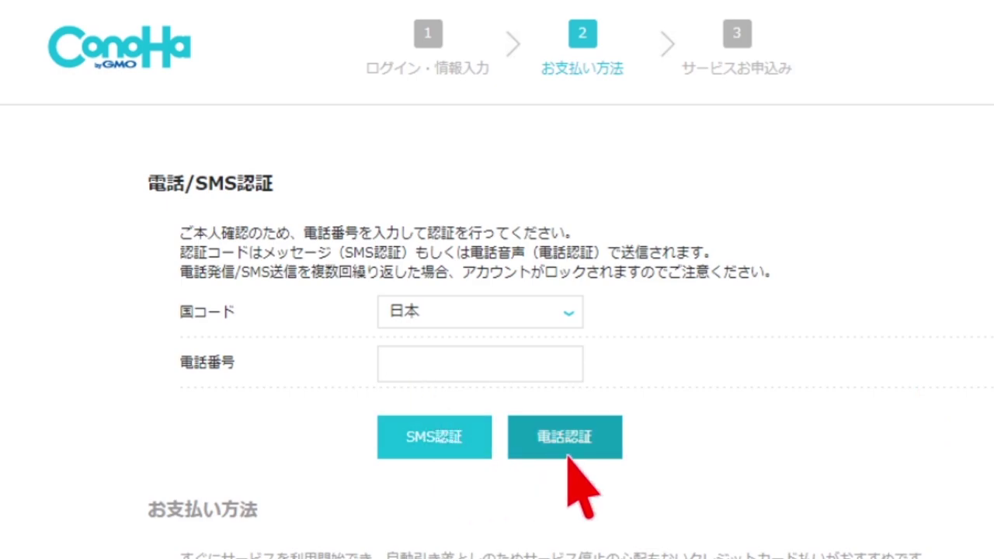
left_click(435, 444)
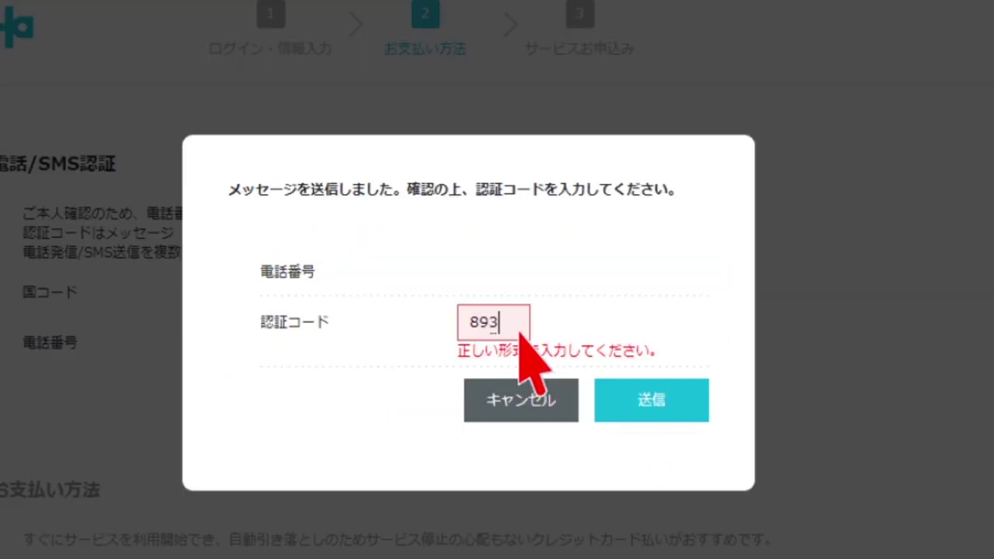
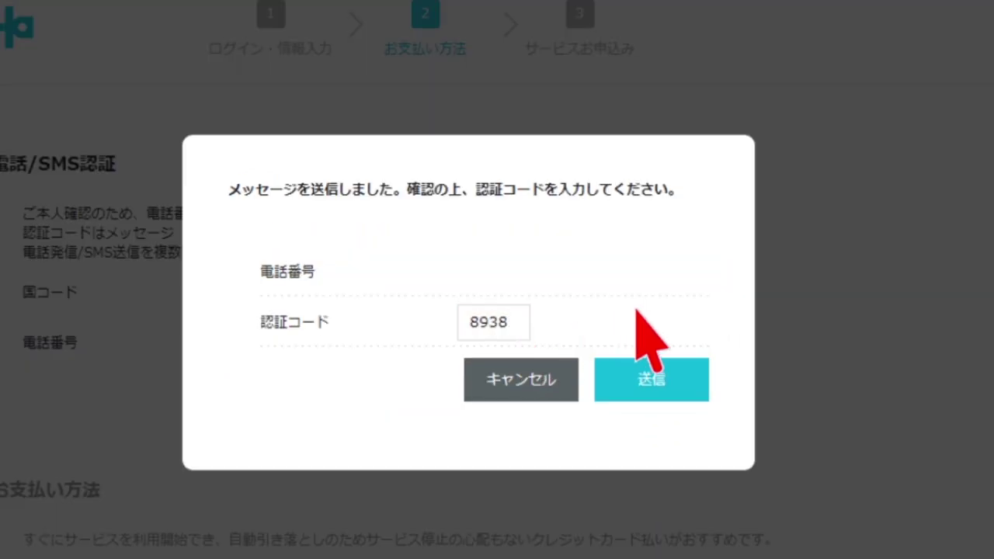
left_click(668, 388)
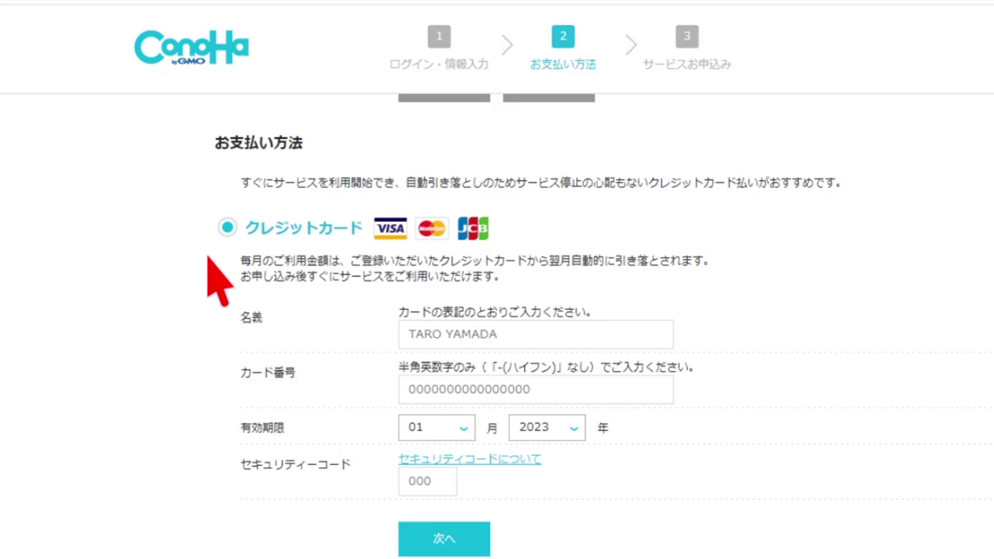
Choose prepaid ConoHaチャージ and set the charge amount to 500 yen.
scroll(497, 326, "down", 4)
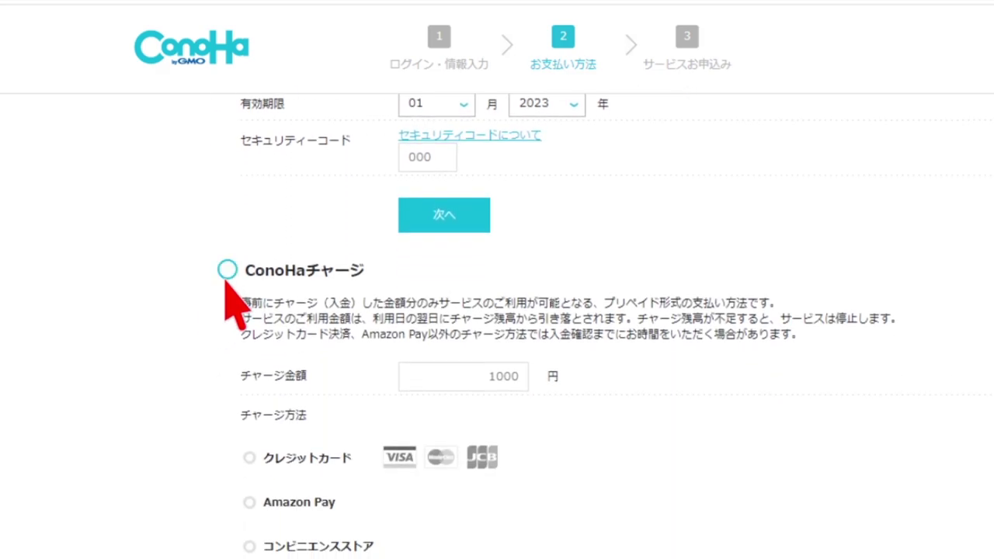
left_click(227, 270)
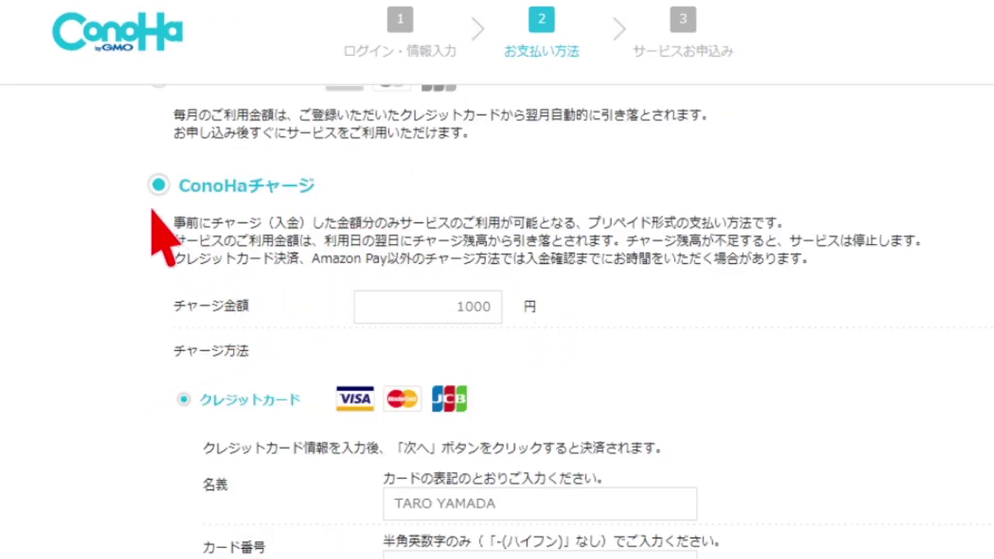
left_click(483, 314)
key("BackSpace")
key("BackSpace")
key("BackSpace")
key("BackSpace")
type("500")
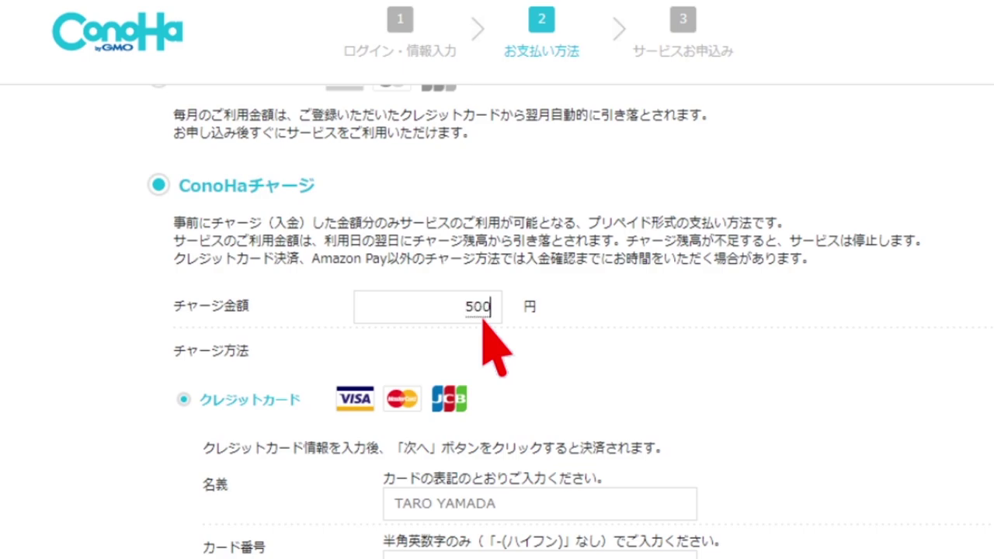
key("Return")
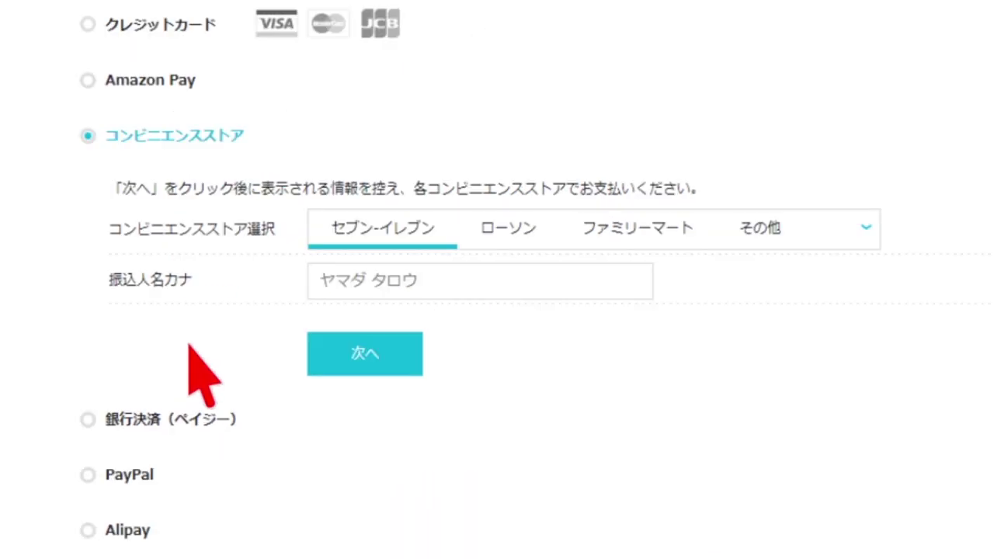
Select クレジットカード as the charge method and continue to the service order.
left_click(155, 488)
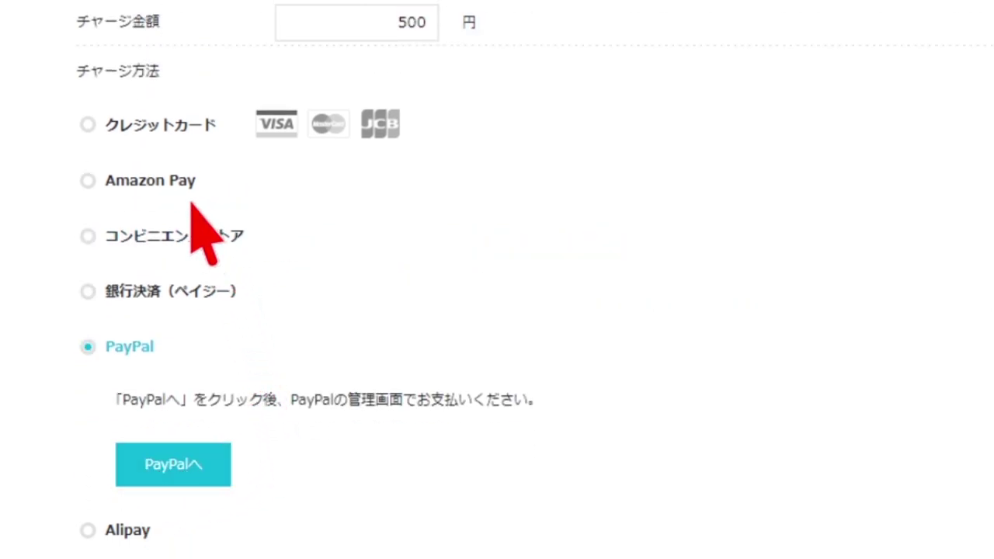
left_click(184, 186)
scroll(182, 198, "down", 1)
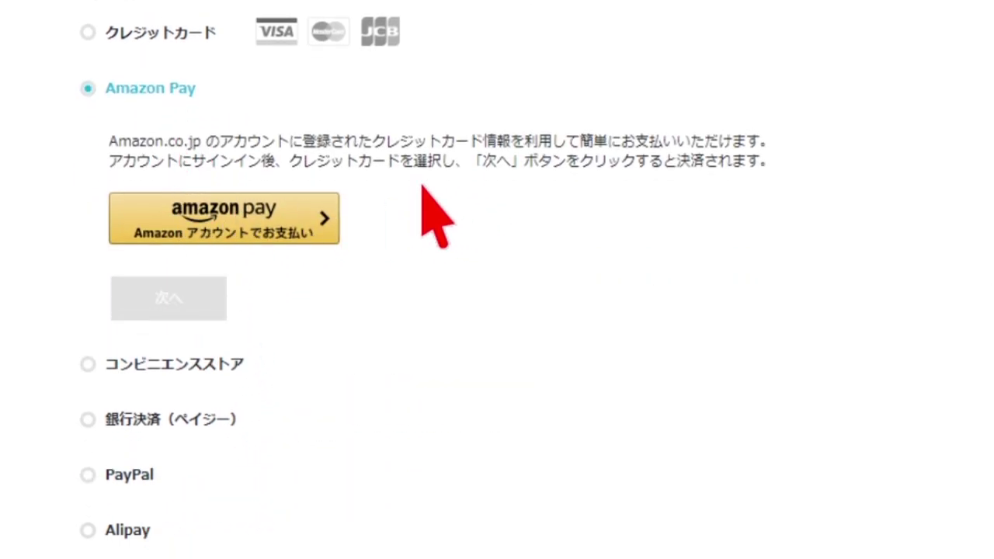
scroll(389, 156, "up", 3)
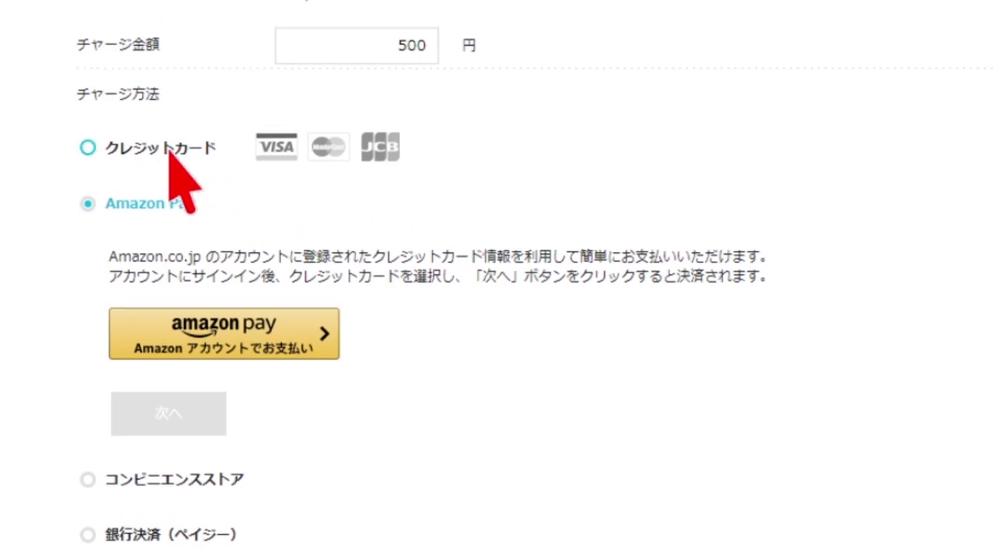
left_click(177, 149)
scroll(433, 506, "down", 1)
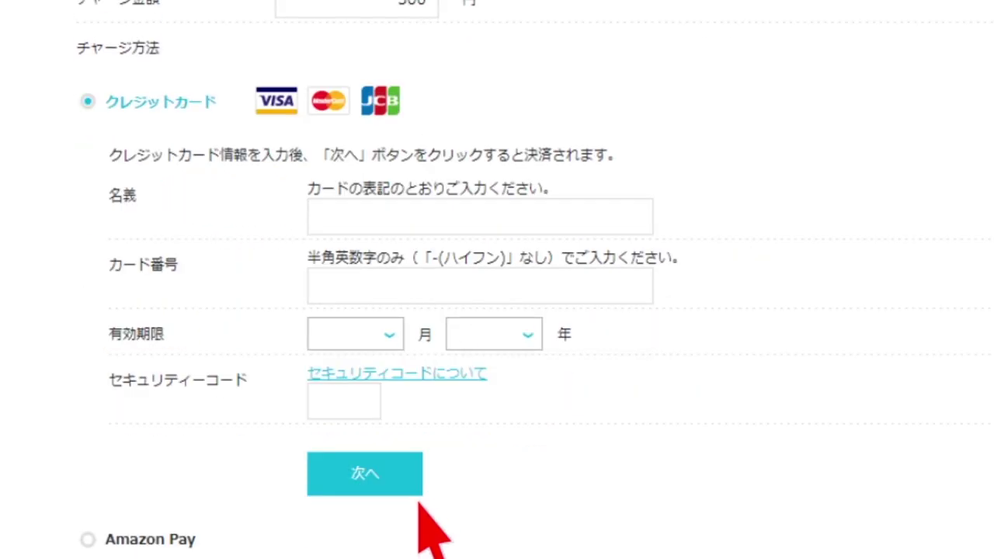
left_click(399, 485)
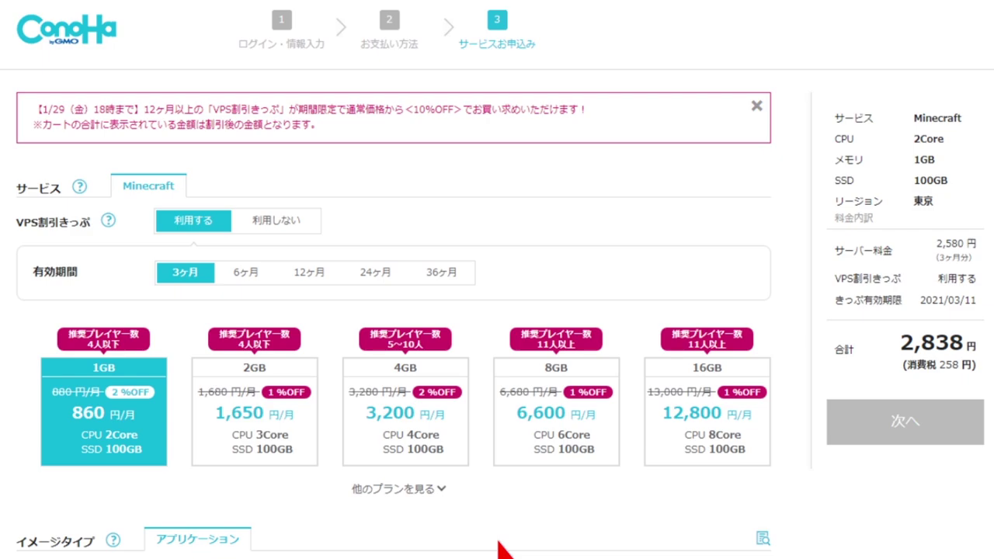
Turn off the VPS discount ticket, compare the 2GB price, keep 1GB, and show larger plans.
left_click(281, 230)
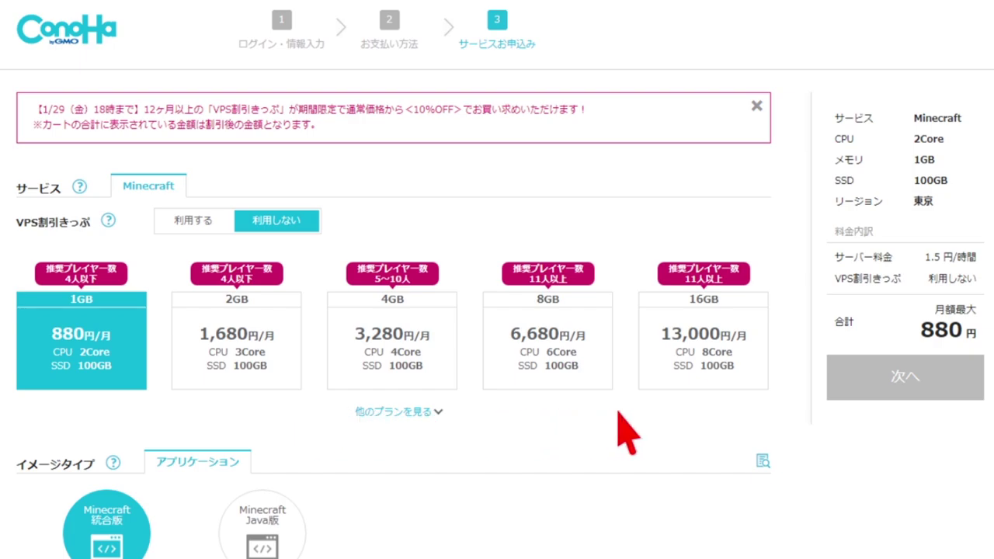
left_click(261, 365)
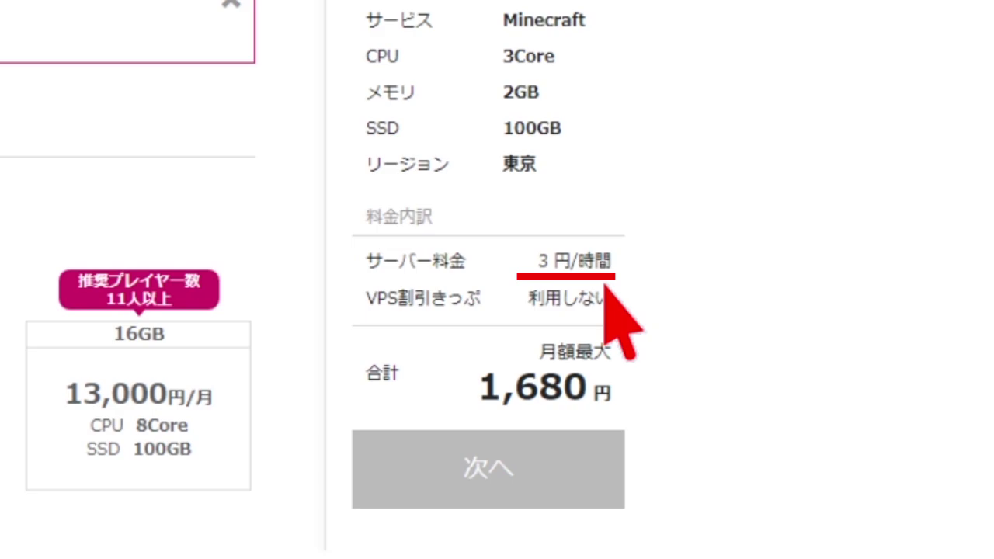
left_click(59, 371)
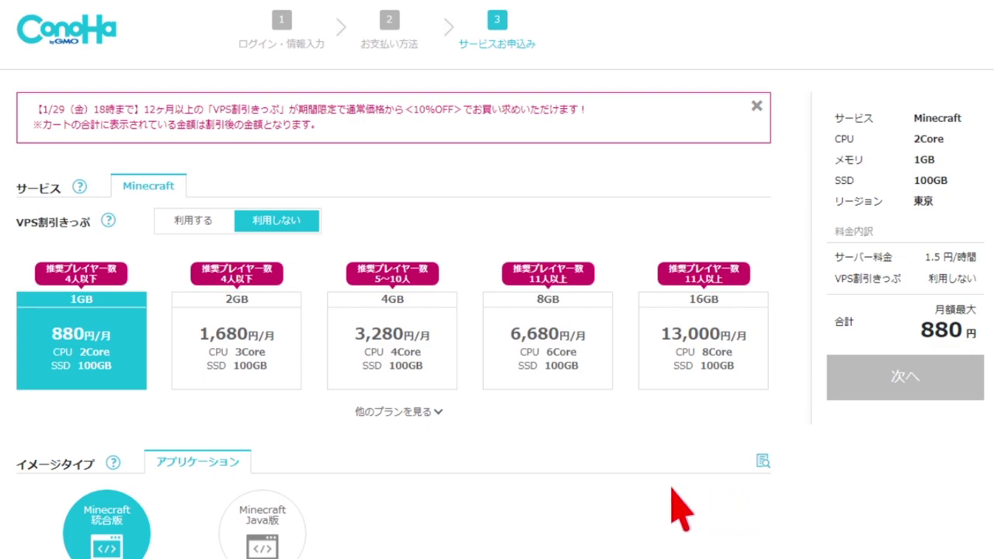
left_click(381, 413)
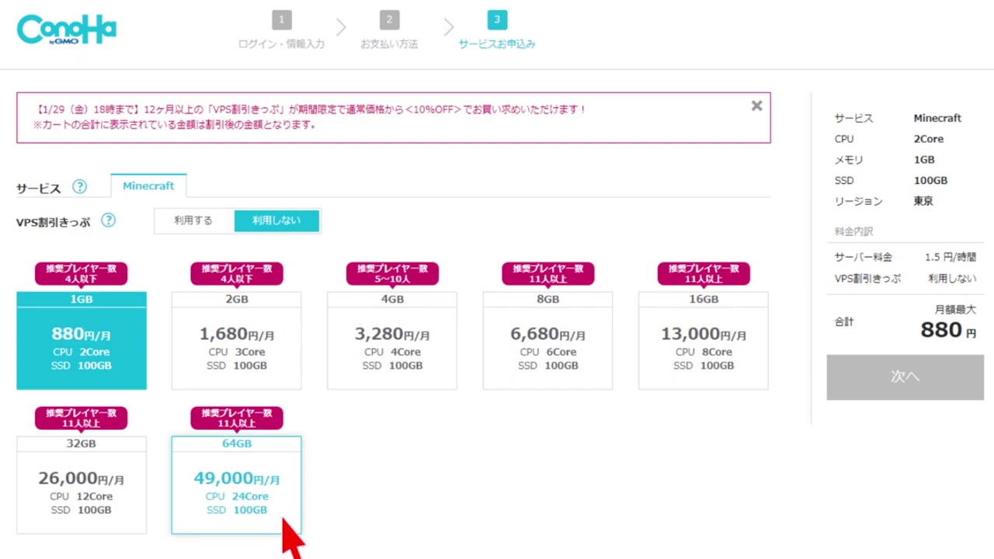
Compare discount-ticket pricing, keep 利用しない, and select the 3-core 2GB plan.
left_click(172, 225)
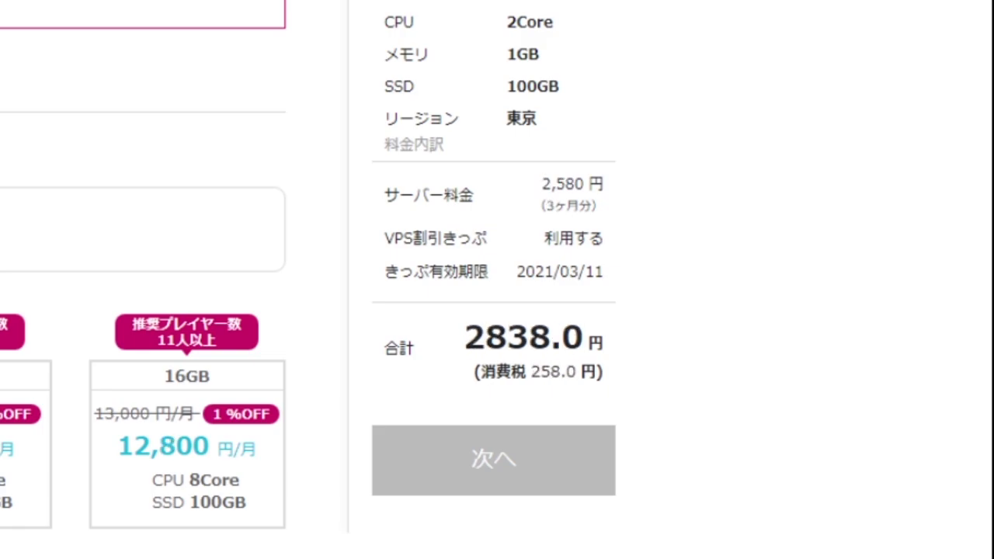
left_click(279, 231)
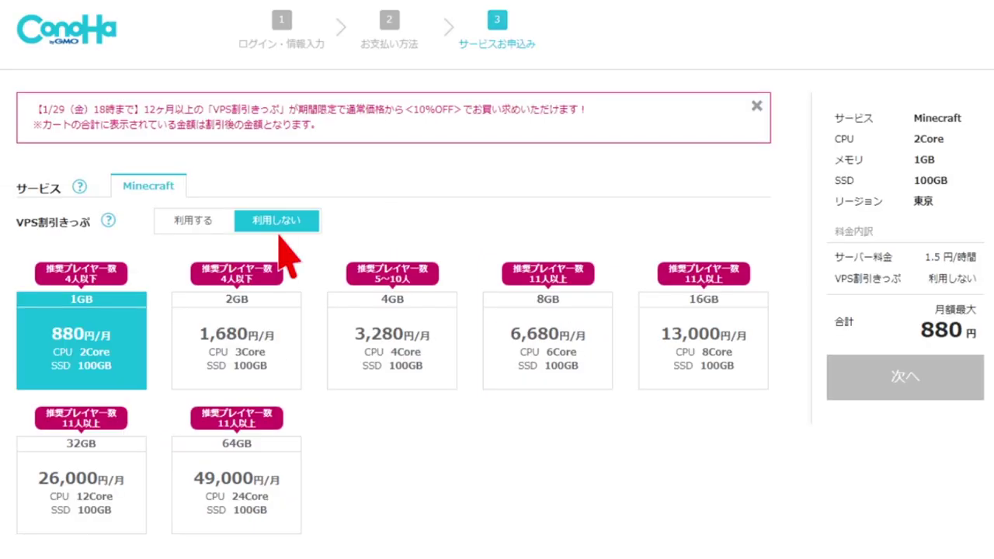
left_click(291, 369)
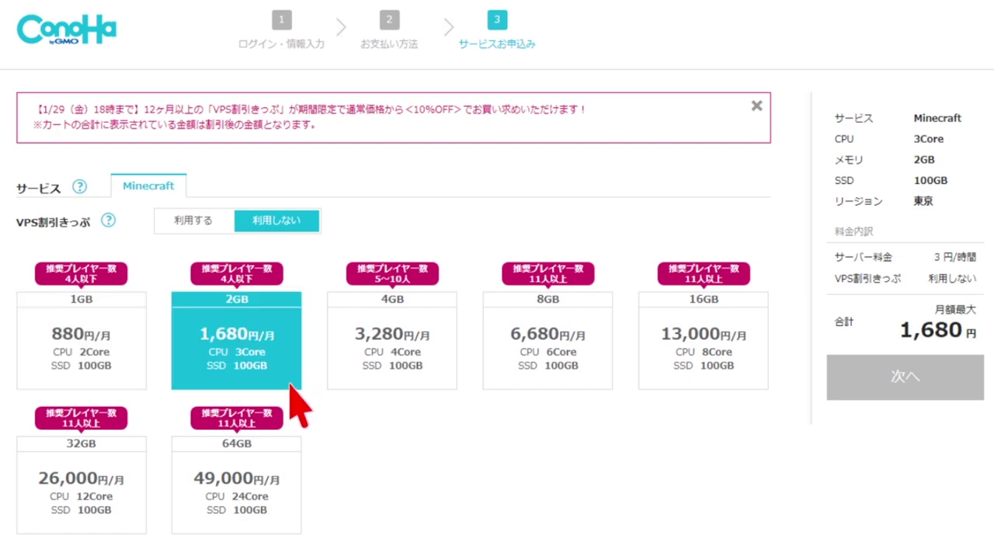
scroll(315, 389, "down", 3)
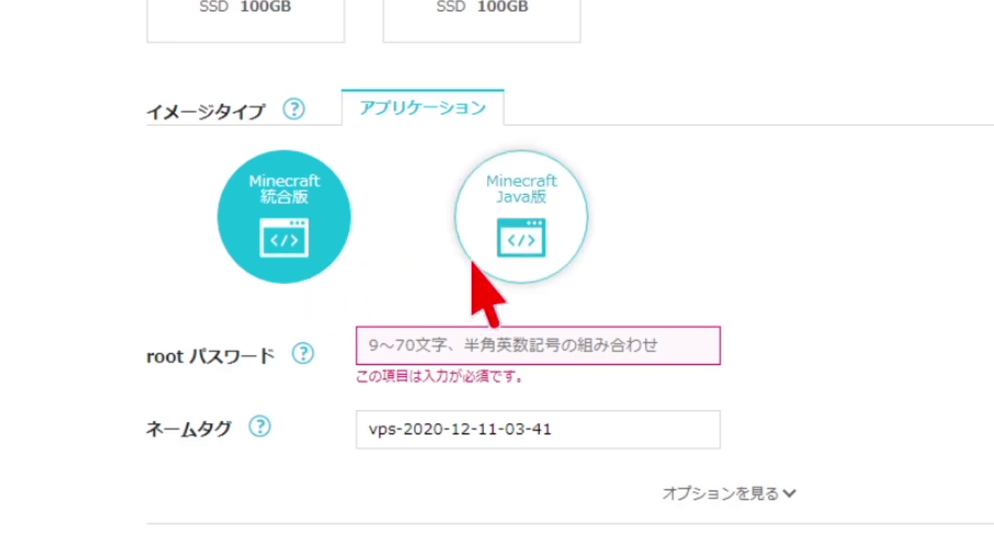
Choose the Minecraft Java版 image, paste a root password, and place the order.
left_click(497, 261)
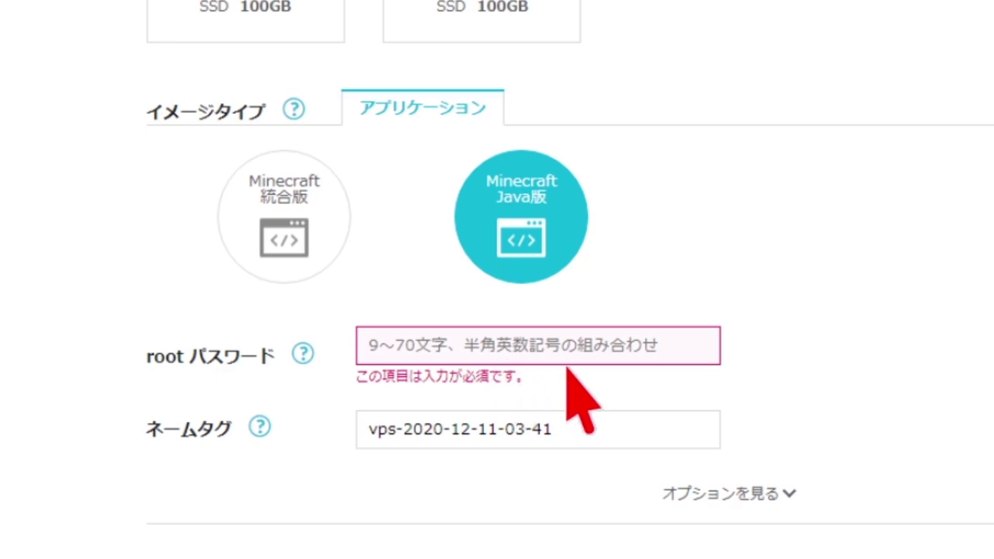
left_click(565, 363)
key("ctrl+v")
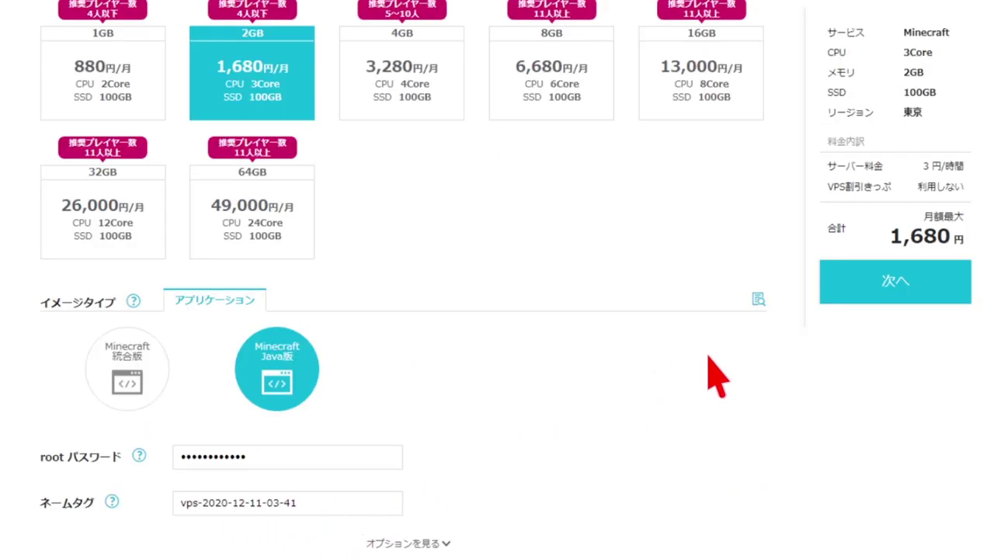
left_click(882, 307)
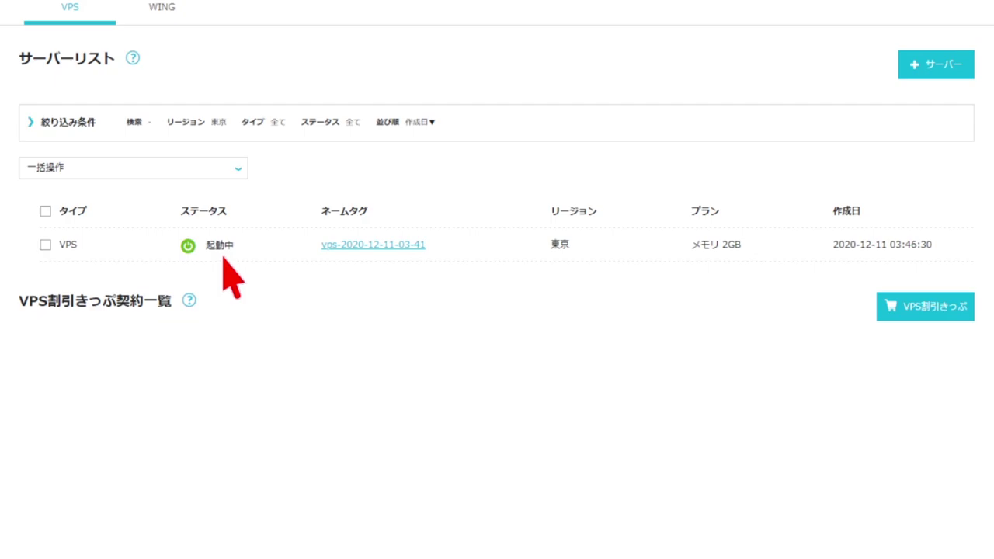
Open the VPS detail page, permanently dismiss the Minecraft manager notice, and copy IP 118.27.29.16.
left_click(376, 245)
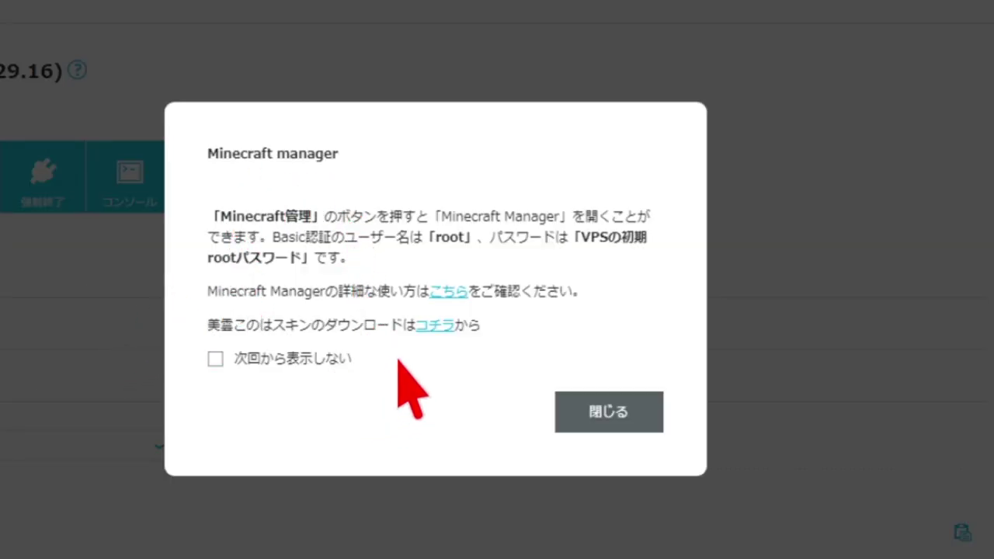
left_click(262, 361)
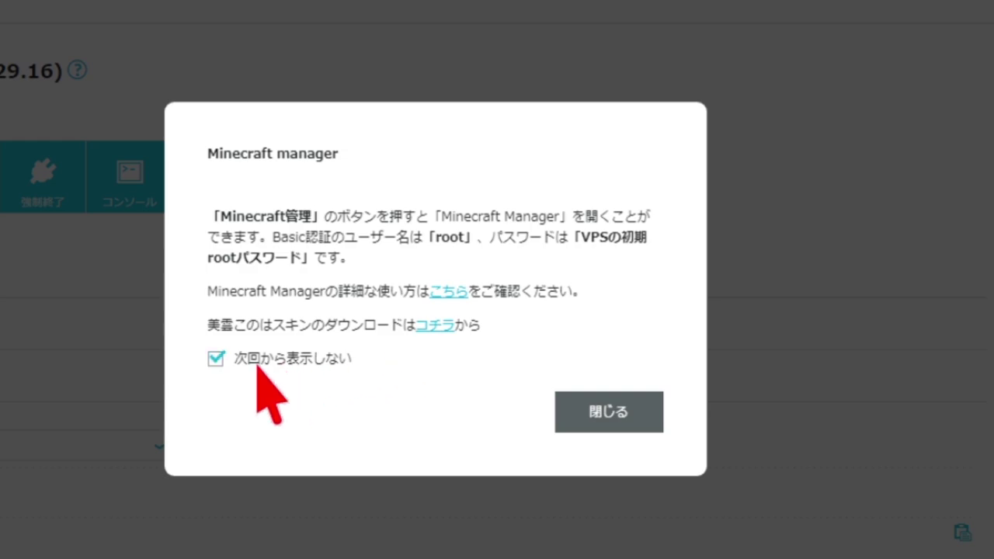
left_click(611, 413)
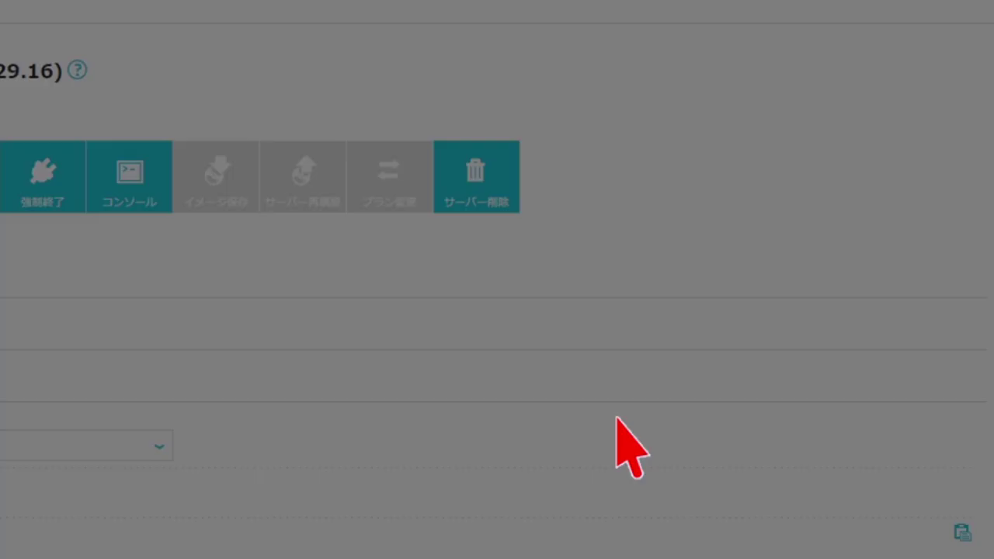
left_click_drag(217, 32, 321, 47)
left_click(259, 45)
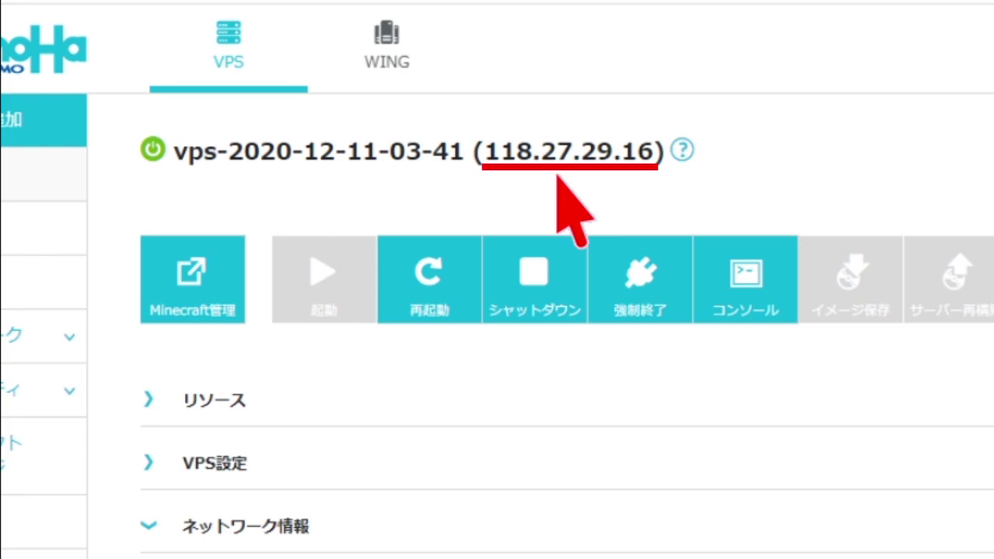
left_click_drag(488, 166, 657, 173)
key("ctrl+c")
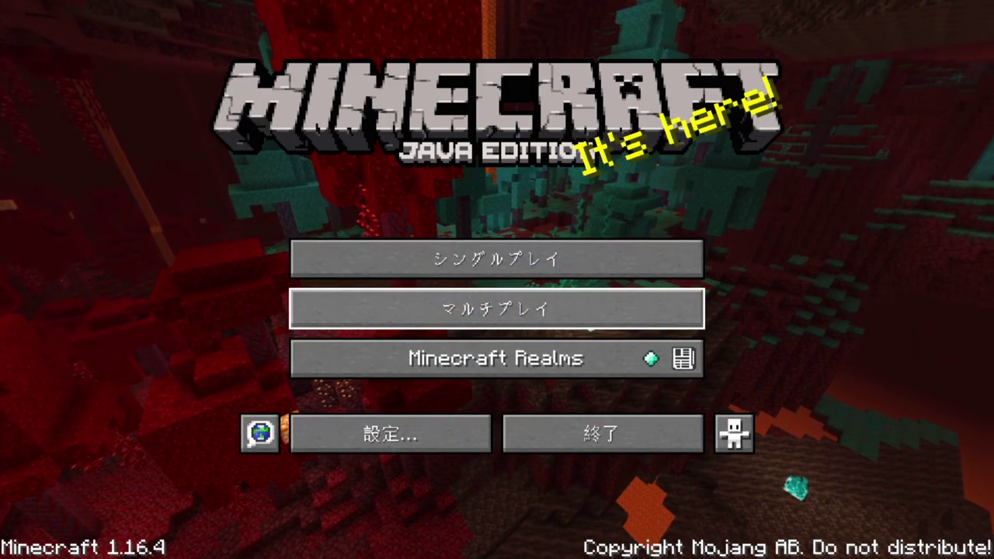
Add a multiplayer server entry with address 118.27.29.16 and connect to it.
left_click(497, 308)
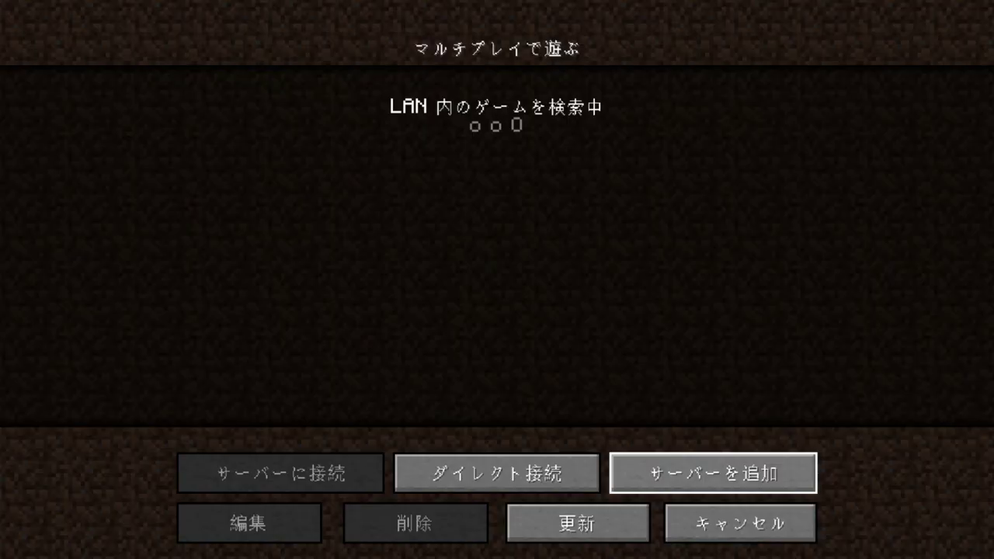
left_click(713, 473)
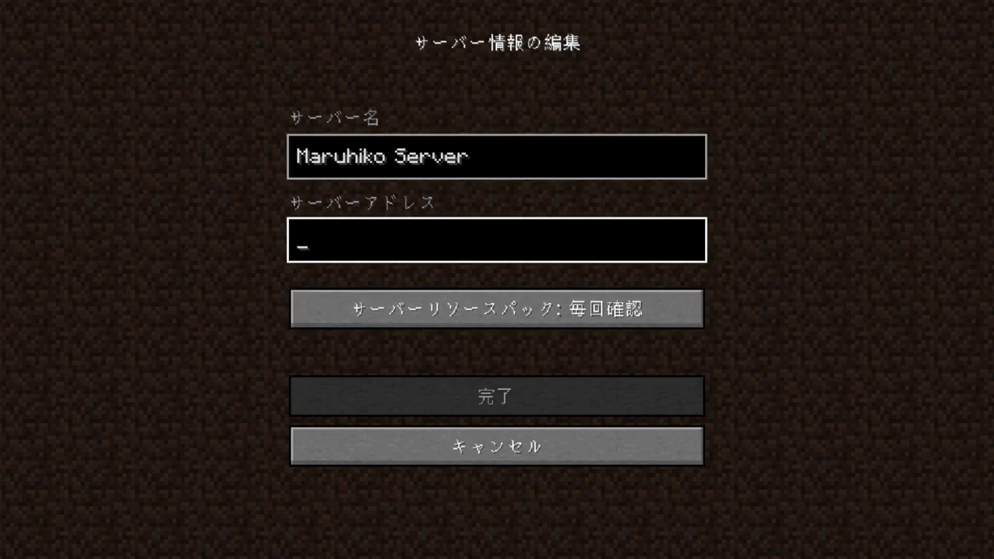
key("ctrl+v")
key("Return")
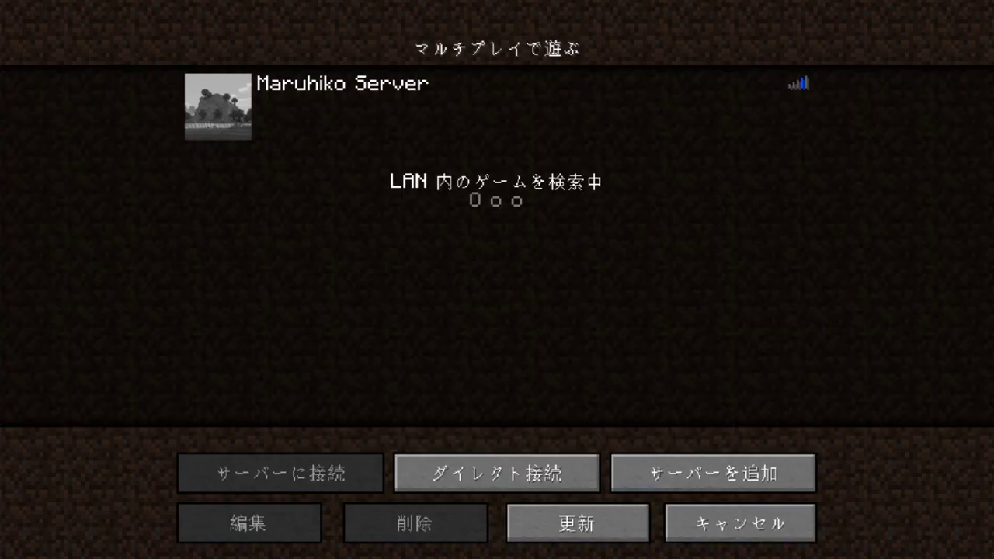
left_click(497, 108)
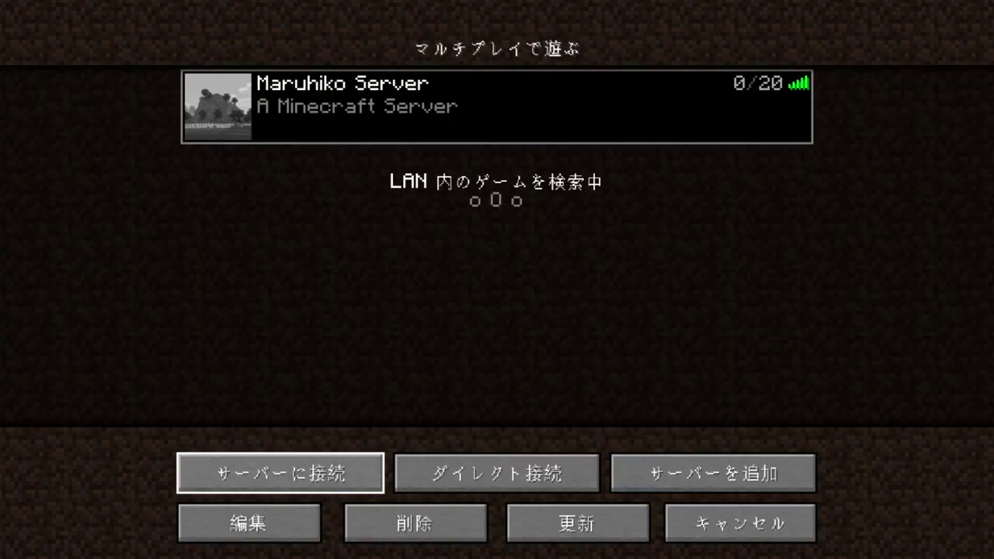
key("Return")
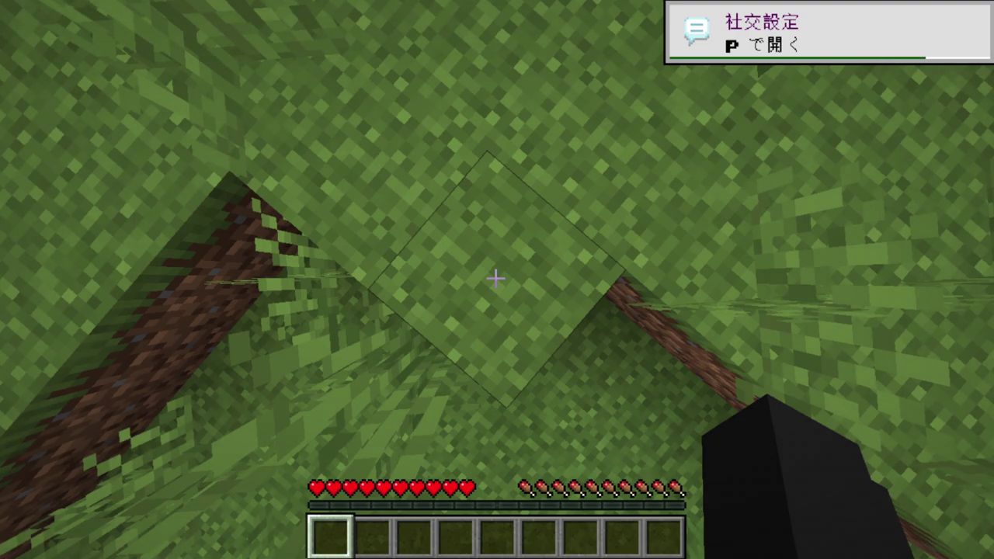
Switch to third-person view with F5 and break a dirt block.
key("F5")
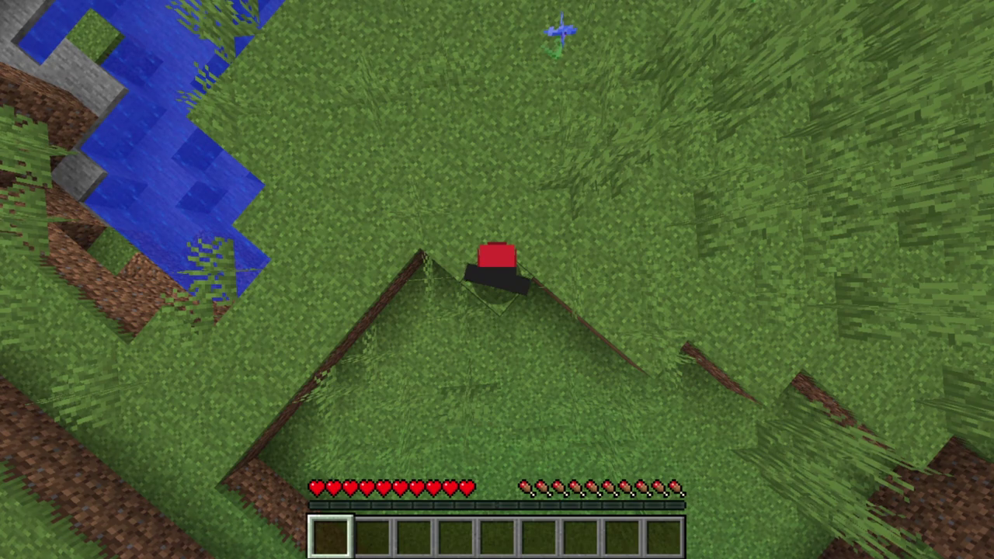
left_click(497, 279)
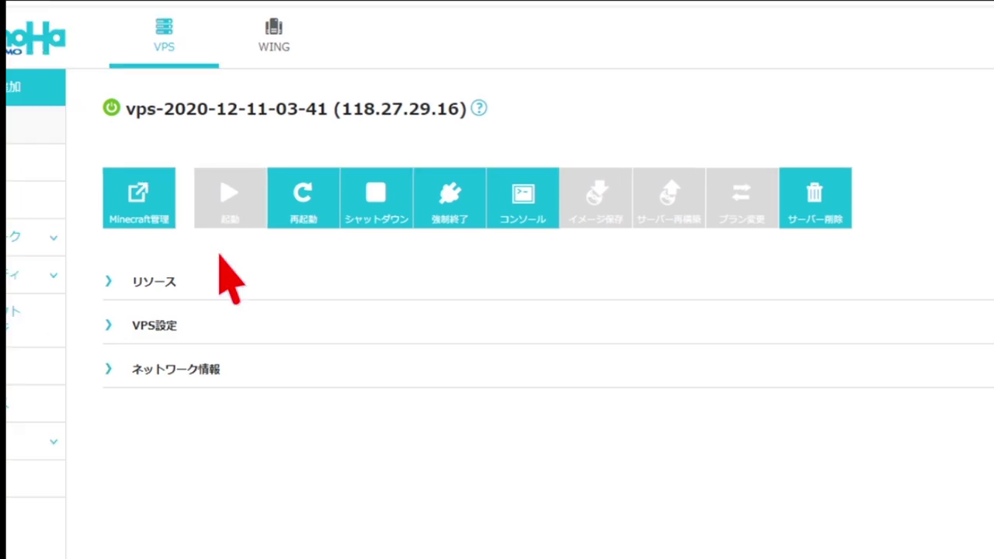
Open Minecraft管理 and log in as root with the pasted VPS root password.
left_click(140, 222)
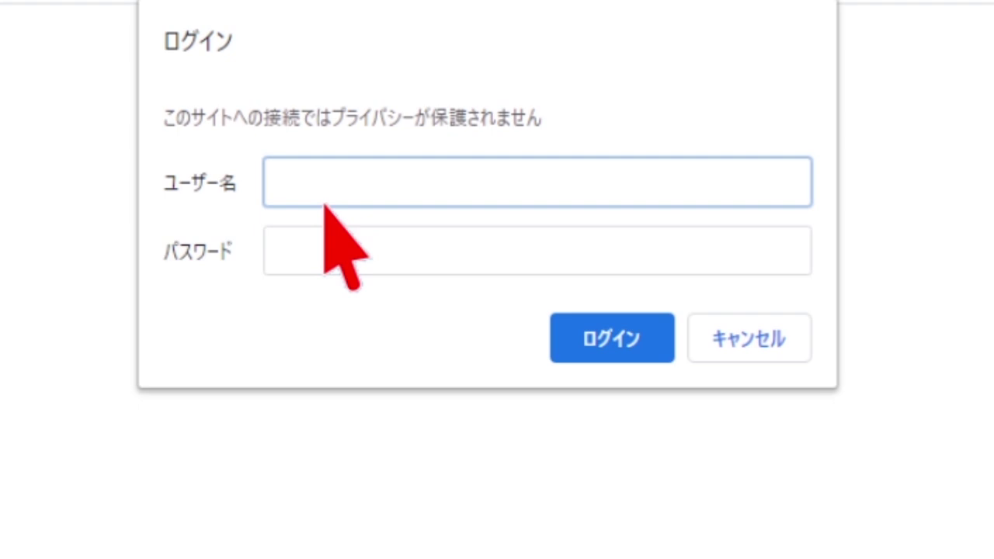
type("root")
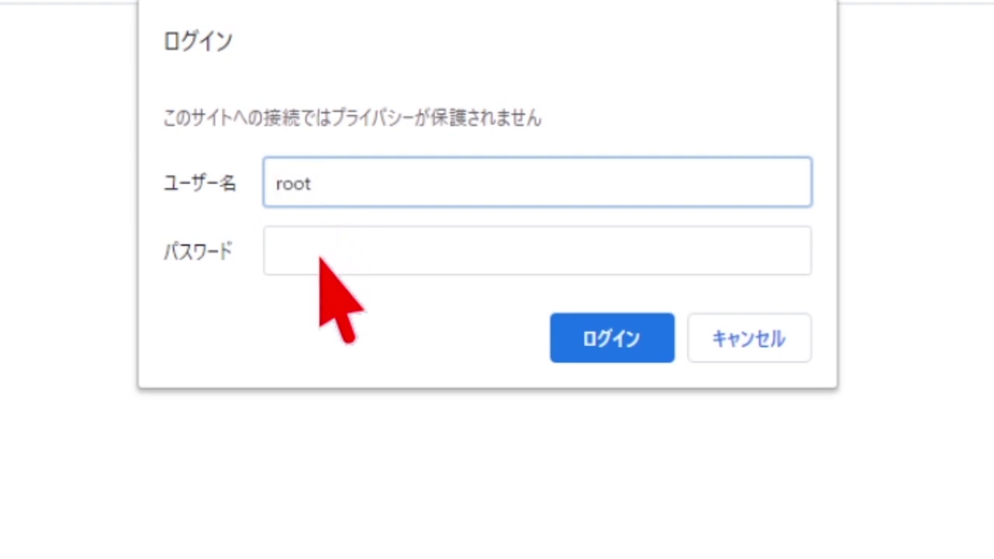
left_click(314, 268)
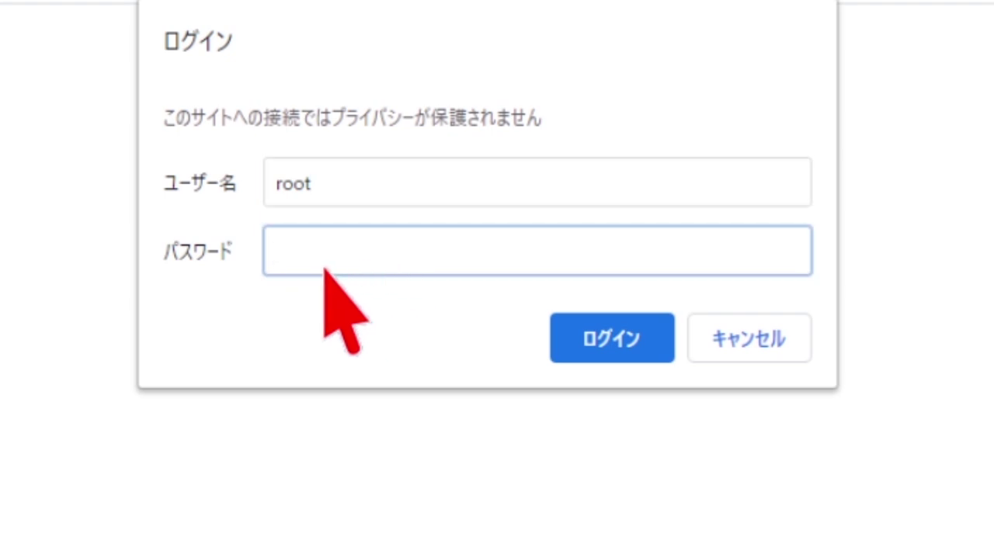
key("ctrl+v")
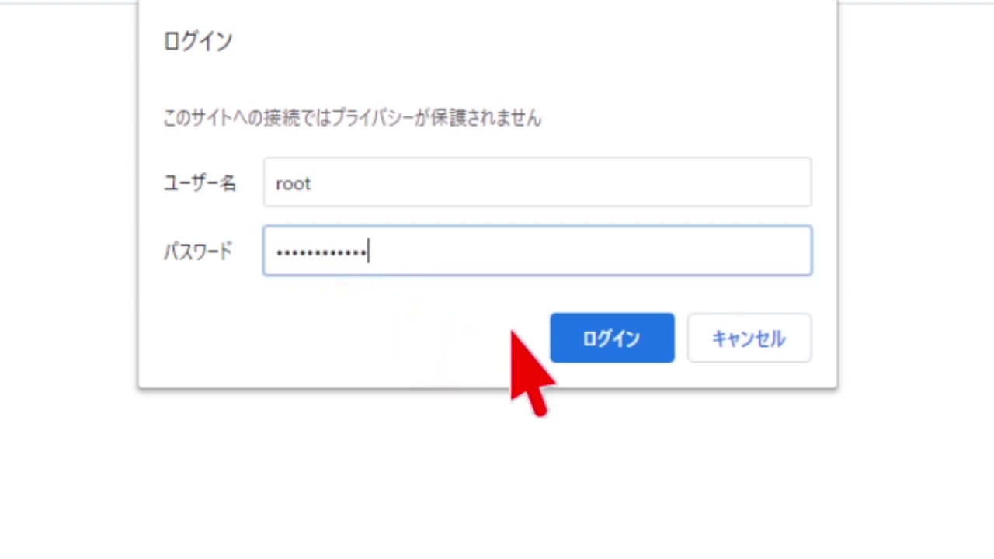
left_click(629, 357)
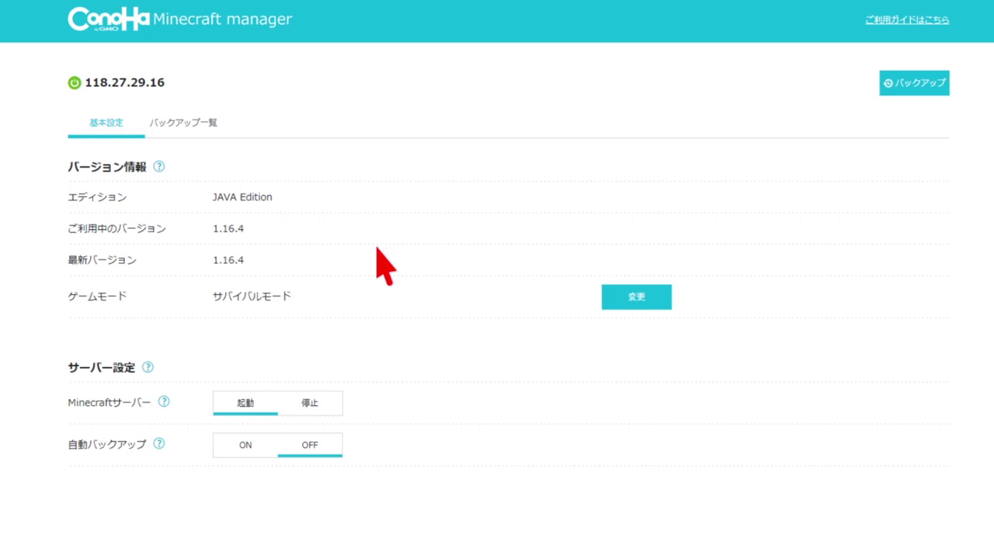
Switch the game mode from Survival to クリエイティブ (Creative) and set 自動バックアップ to ON.
left_click(637, 303)
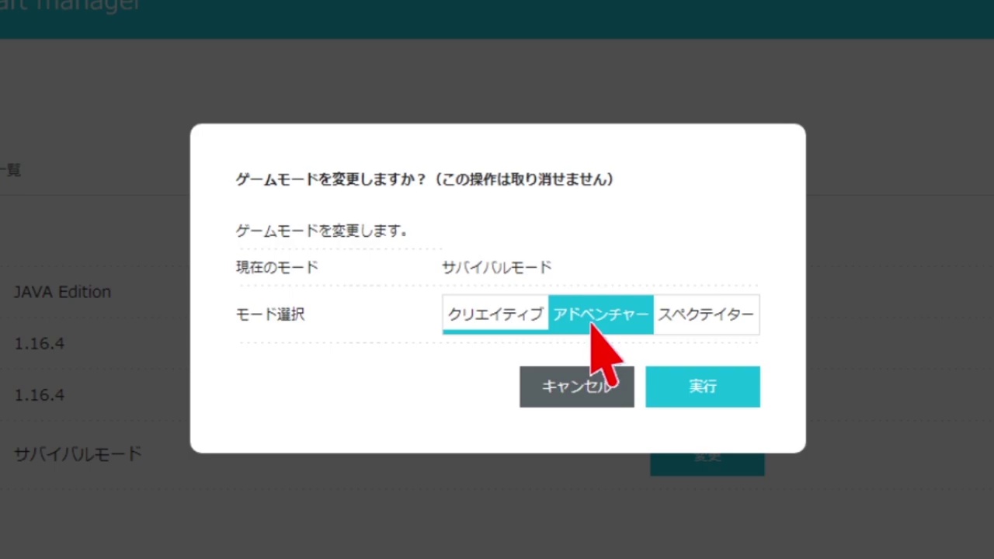
left_click(596, 328)
left_click(683, 323)
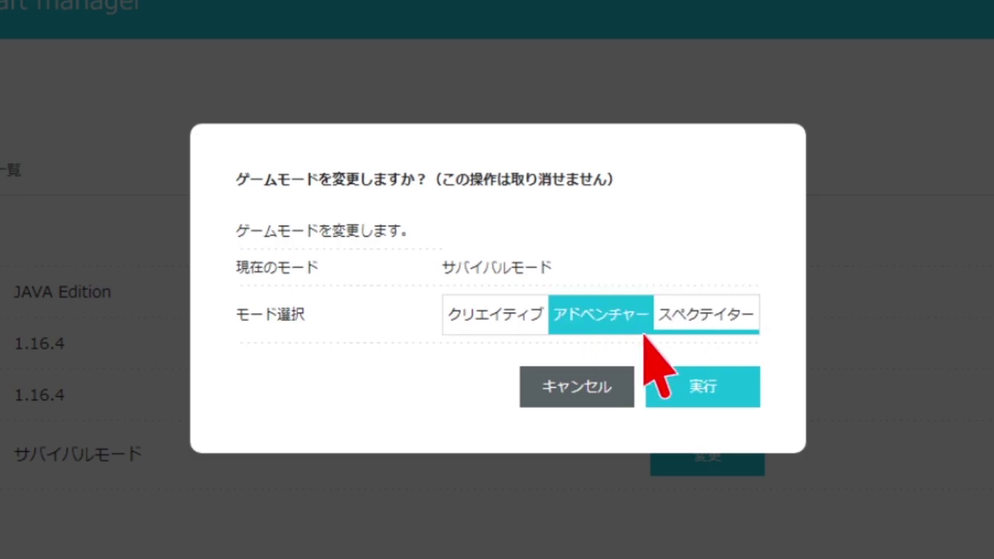
left_click(614, 330)
left_click(513, 330)
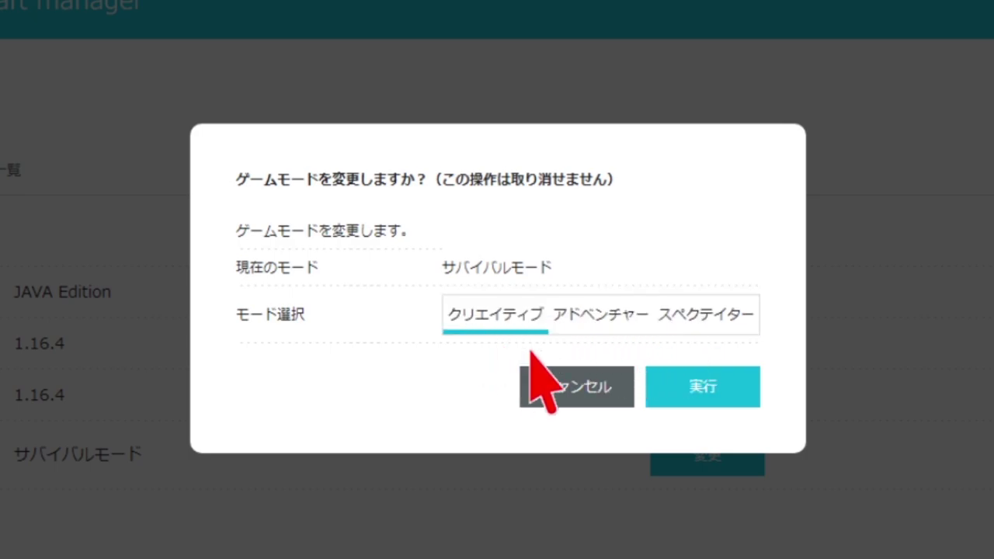
left_click(710, 393)
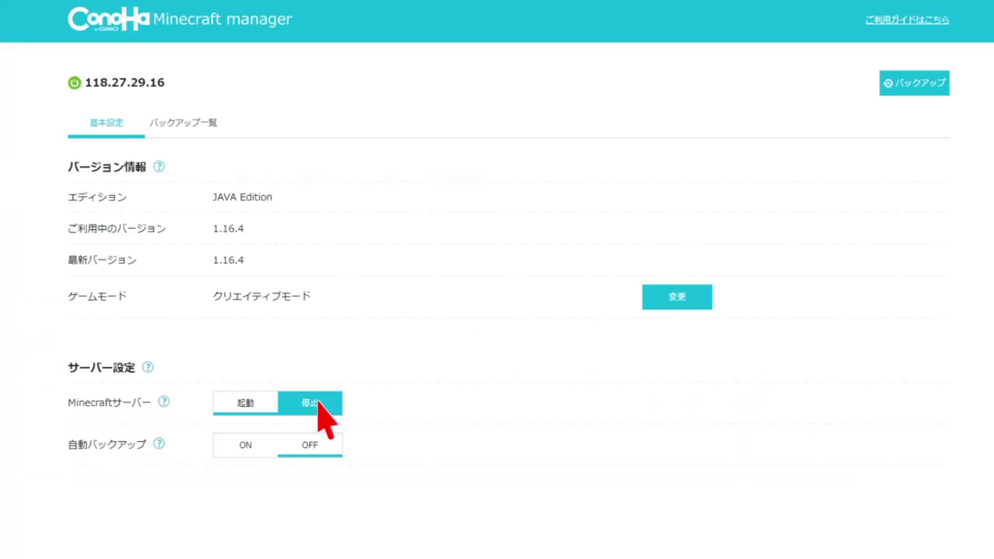
left_click(316, 402)
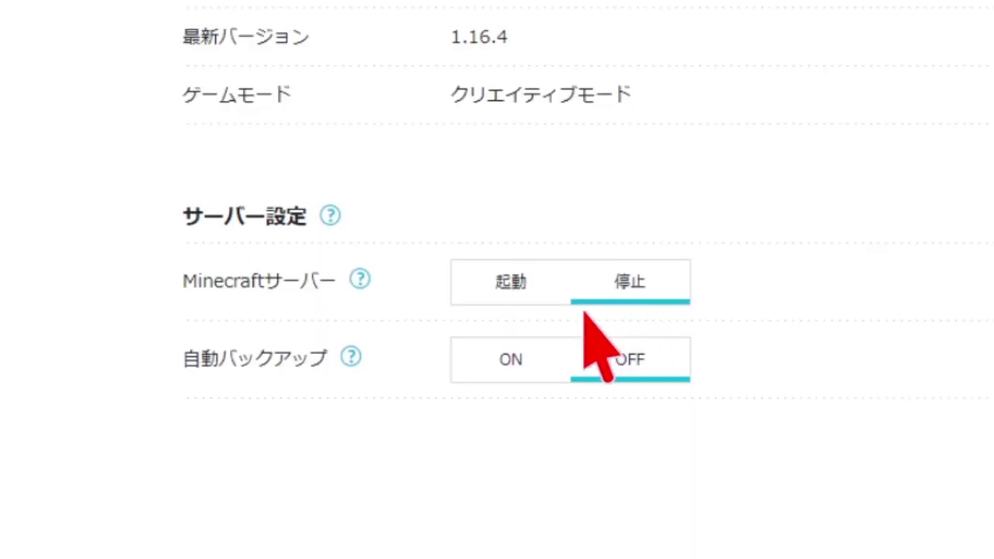
left_click(516, 389)
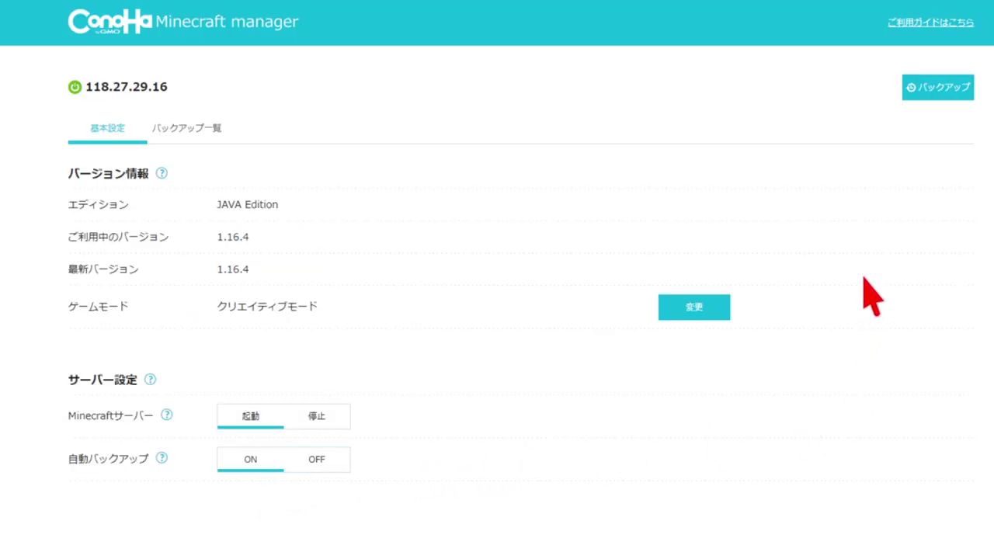
Create a manual server backup named 'backup'.
left_click(943, 97)
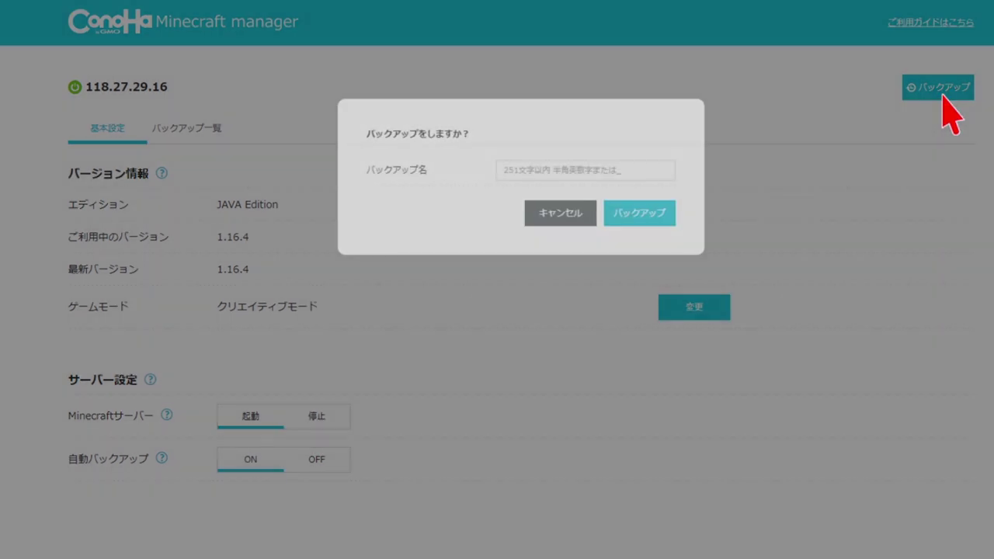
left_click(609, 176)
type("ba")
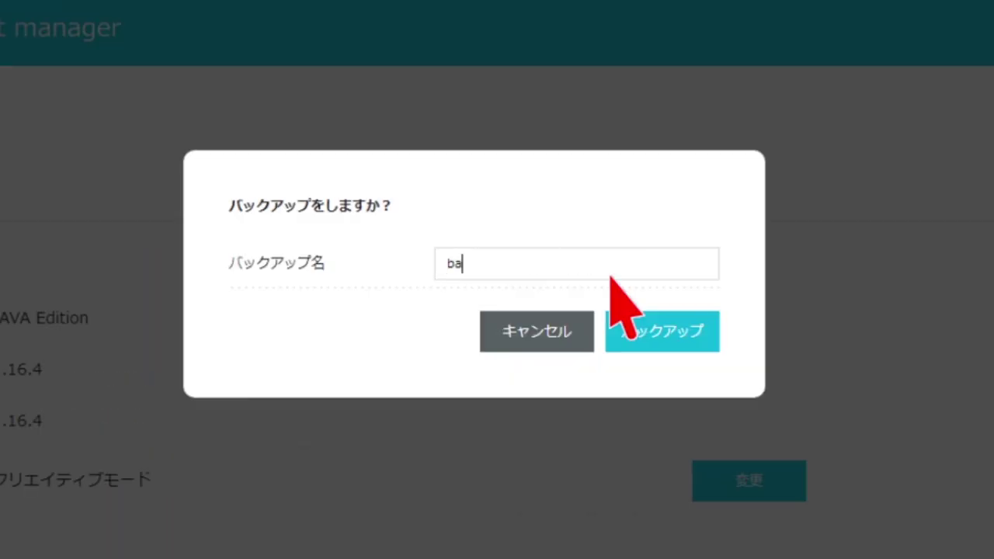
type("ckup")
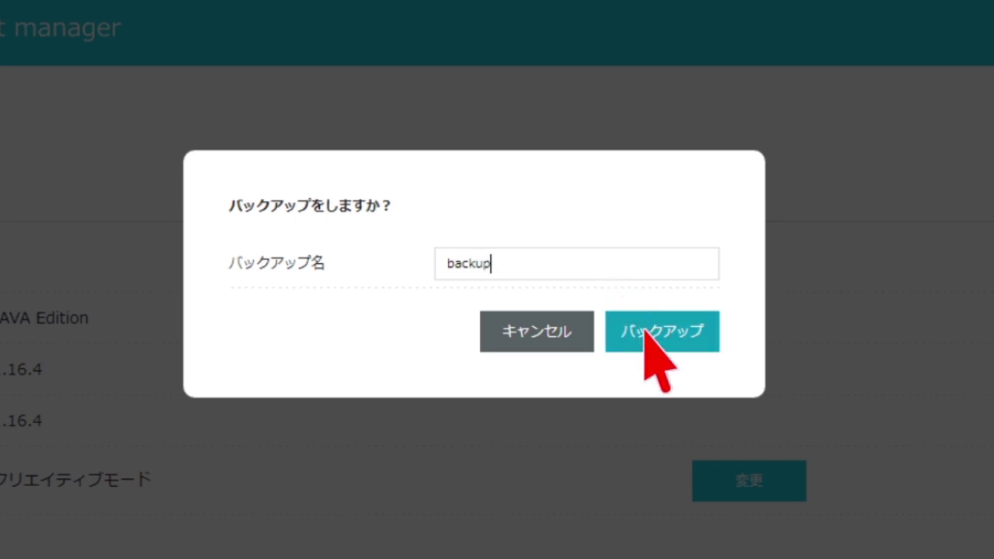
left_click(645, 328)
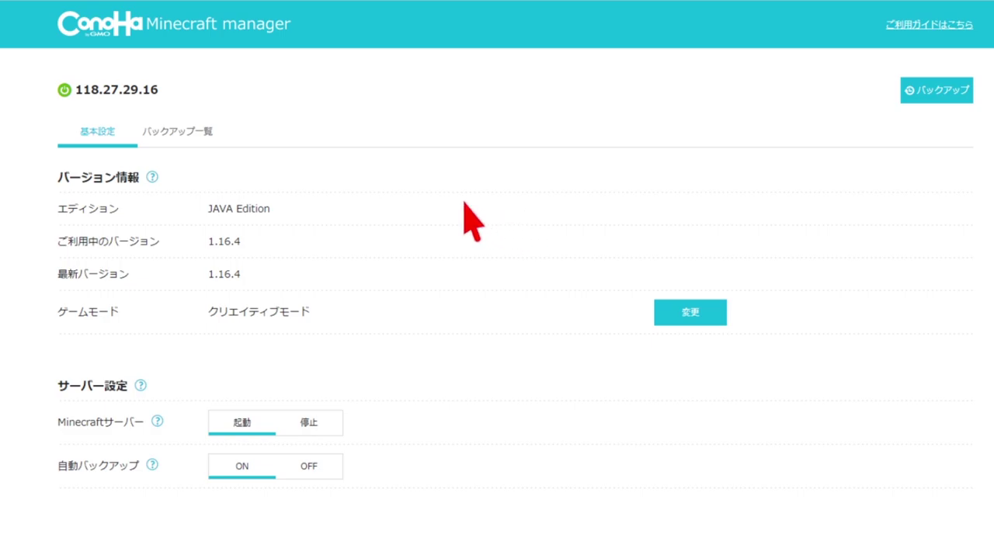
Restore the server from the 'backup' entry in the バックアップ一覧 list.
left_click(177, 131)
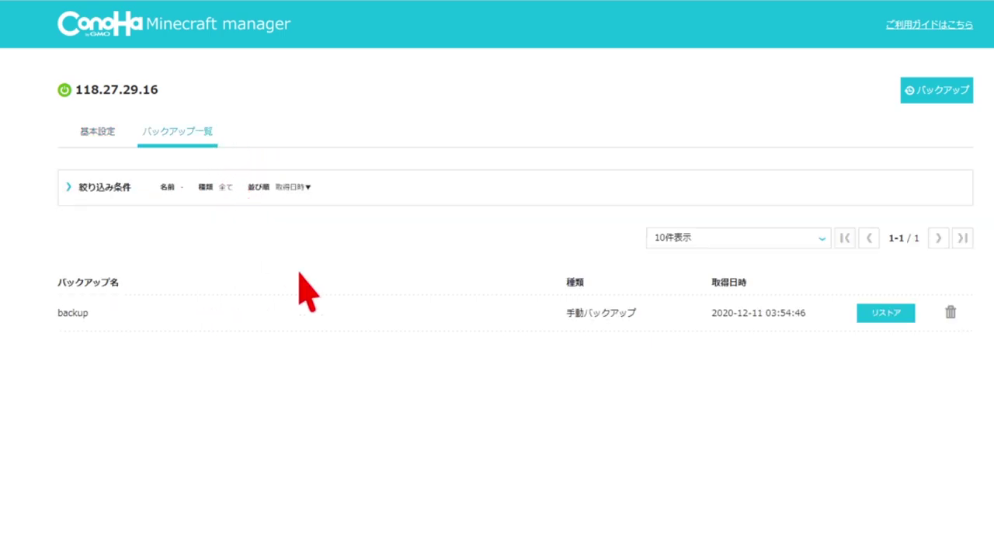
left_click(887, 318)
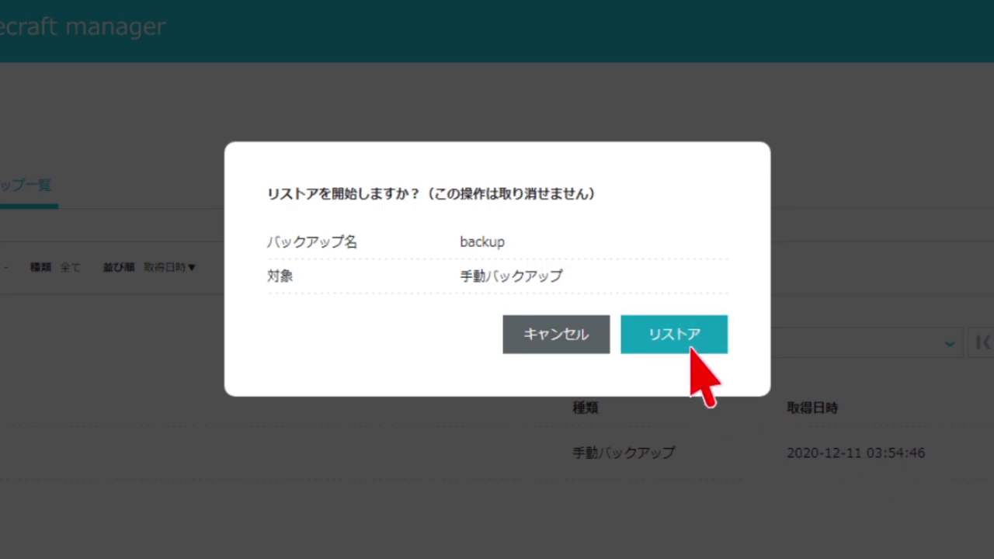
left_click(691, 342)
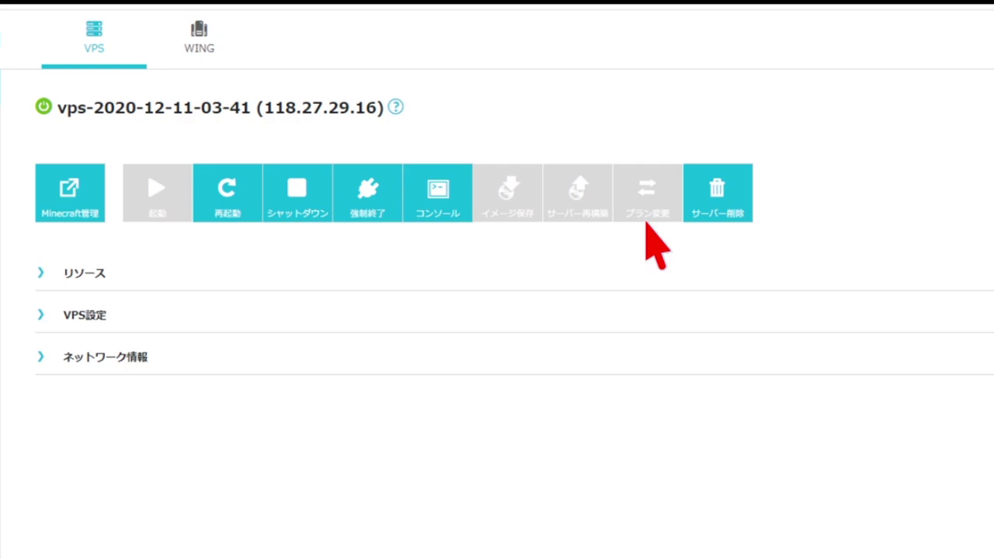
Shut down the VPS and change its plan to 1GB memory / 2 Core (880 yen/month).
left_click(301, 216)
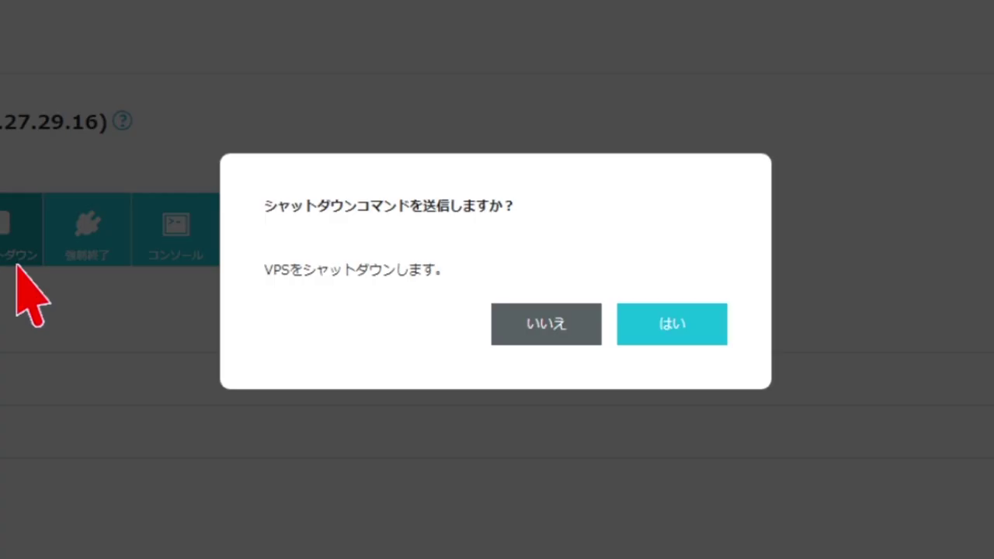
left_click(677, 336)
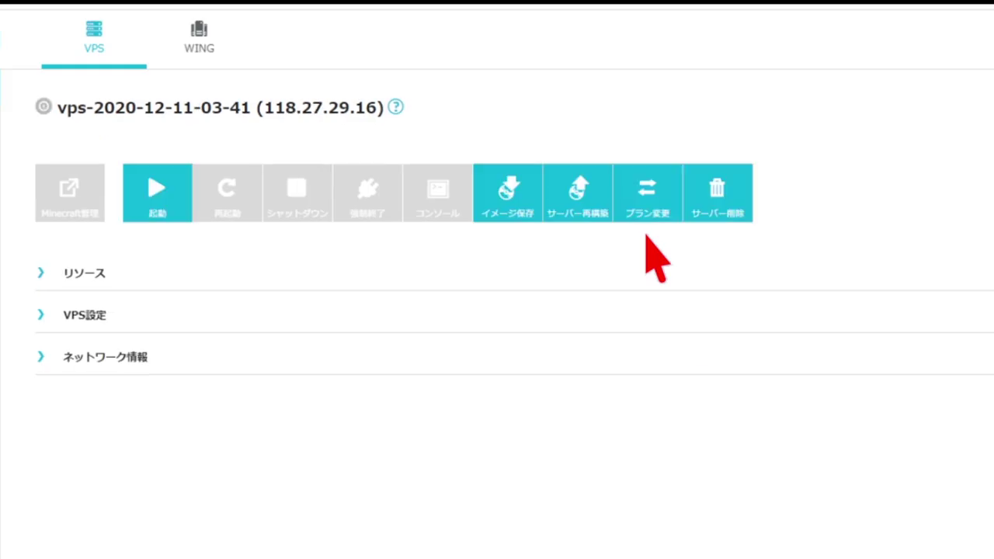
left_click(650, 222)
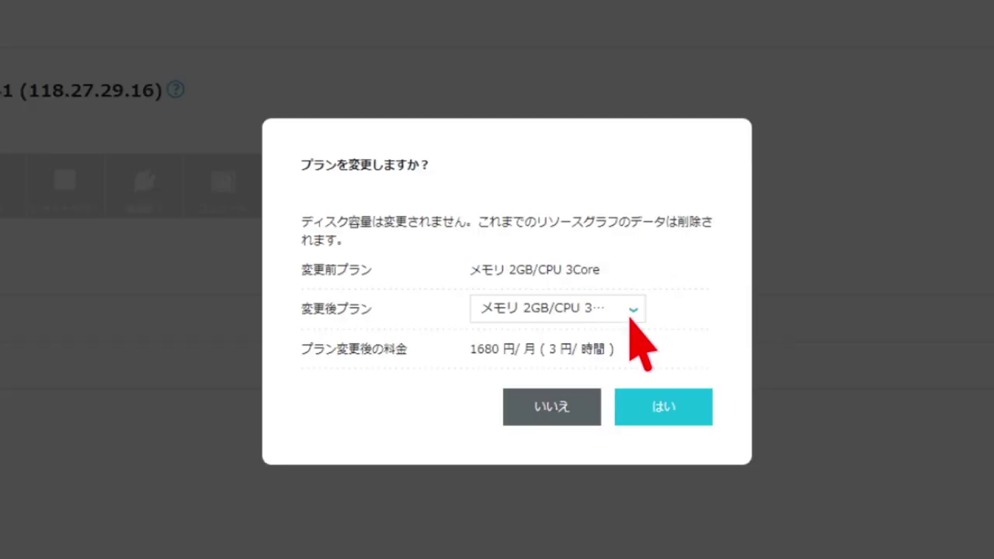
left_click(630, 315)
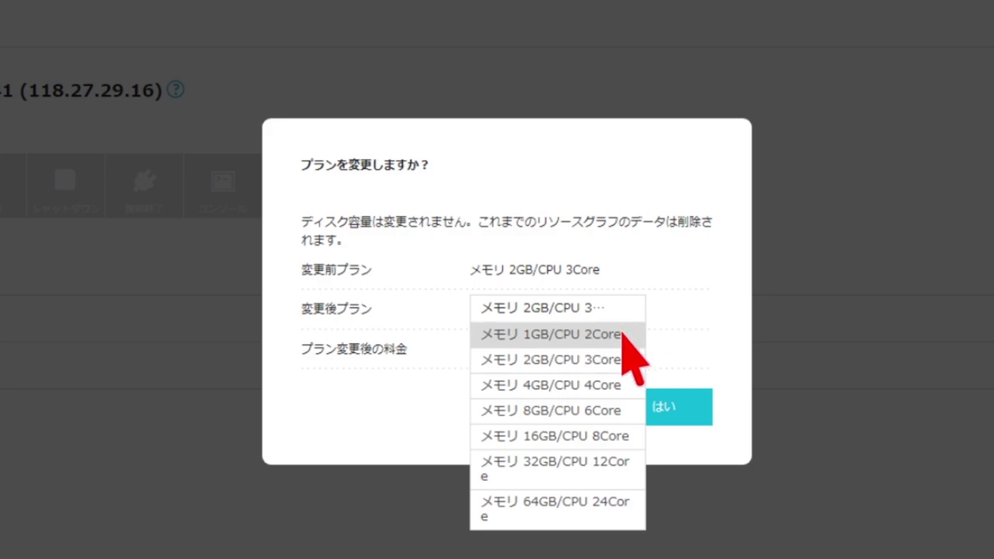
left_click(625, 334)
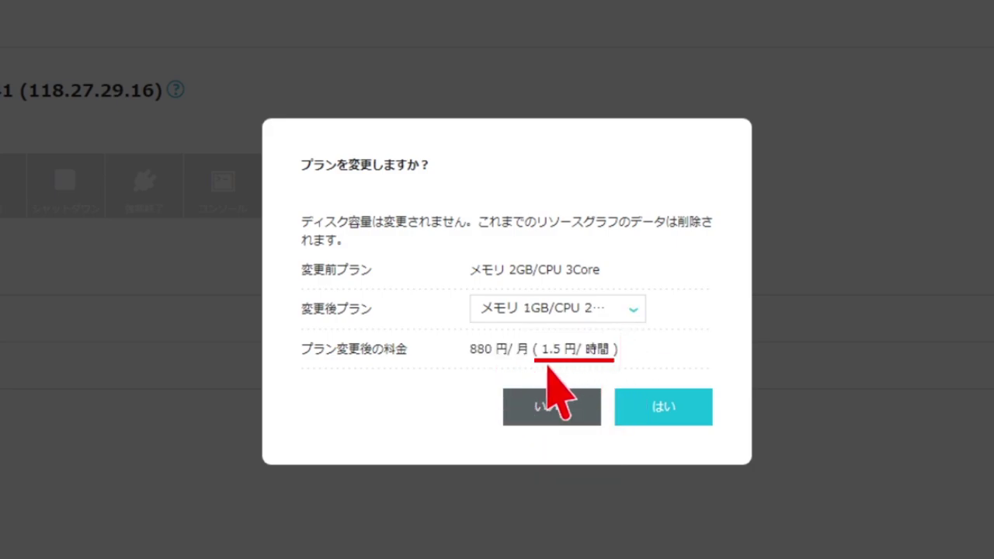
left_click(667, 413)
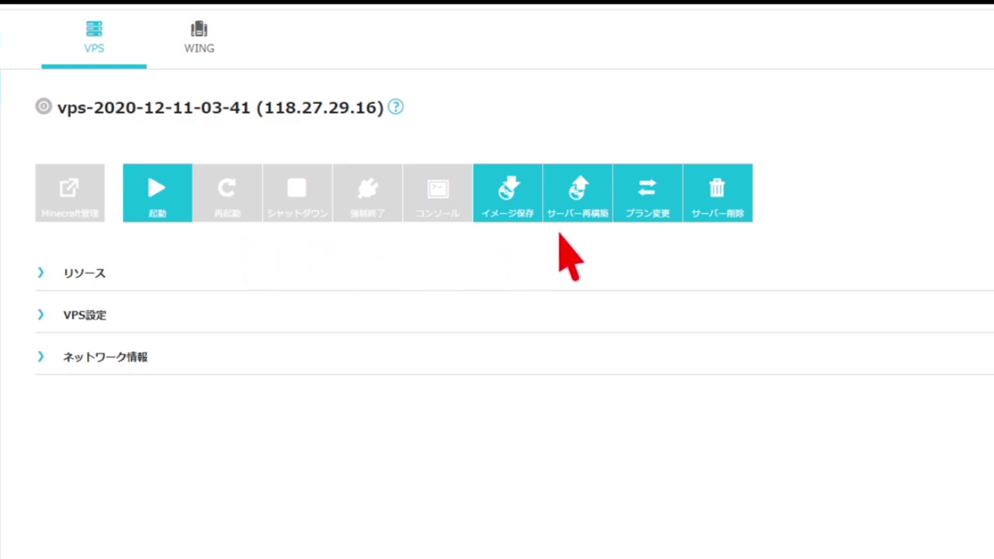
Rebuild the server from the Minecraft Java application image, version 1.15.0-64bit.
left_click(587, 216)
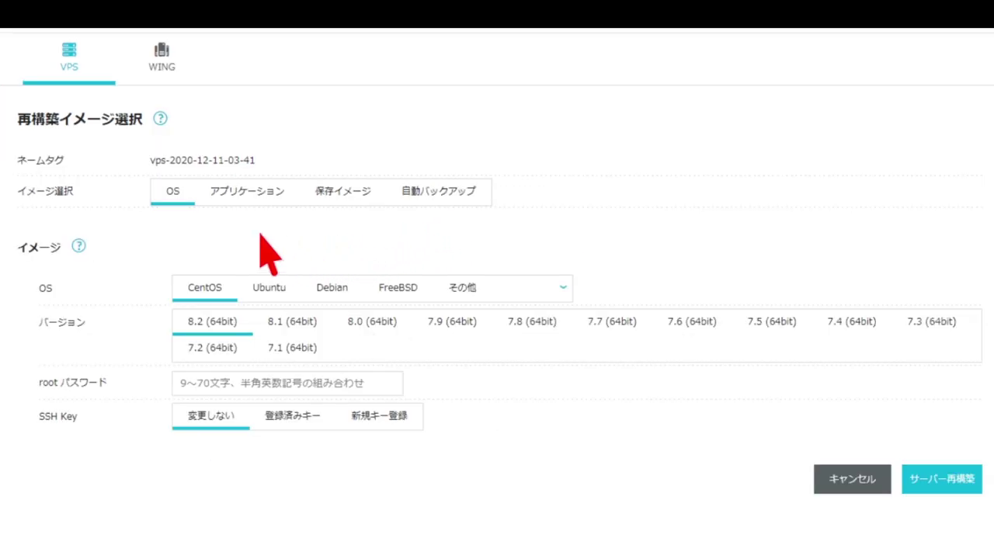
left_click(247, 203)
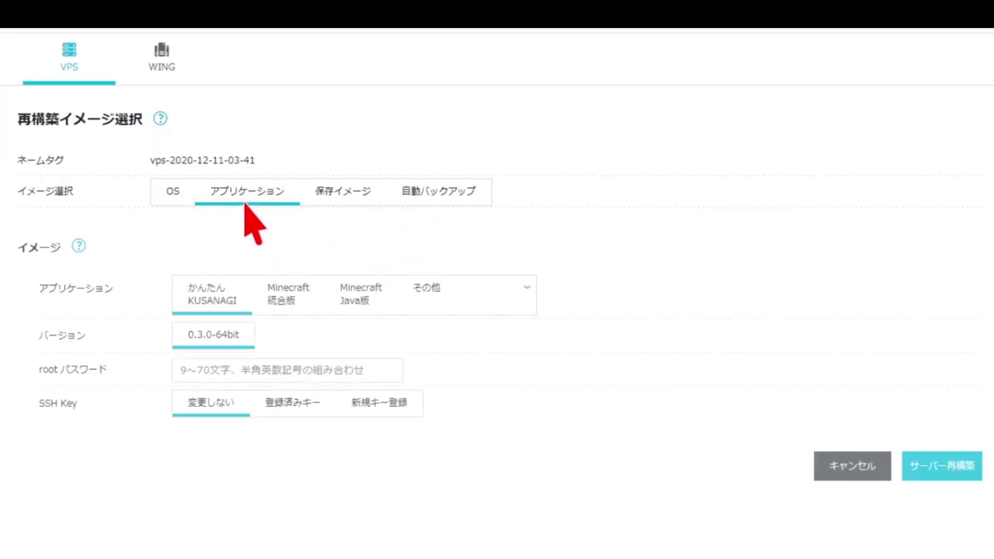
left_click(361, 314)
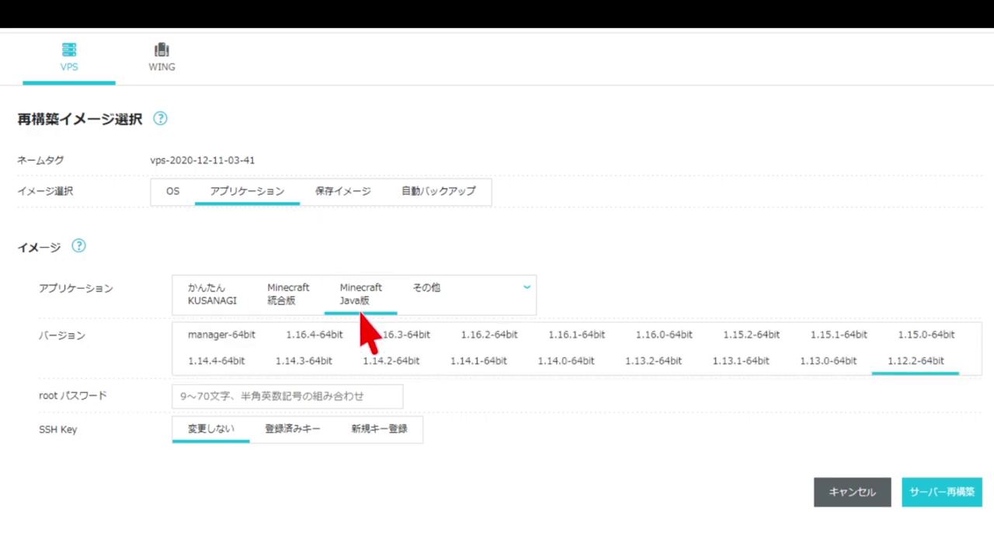
left_click(421, 339)
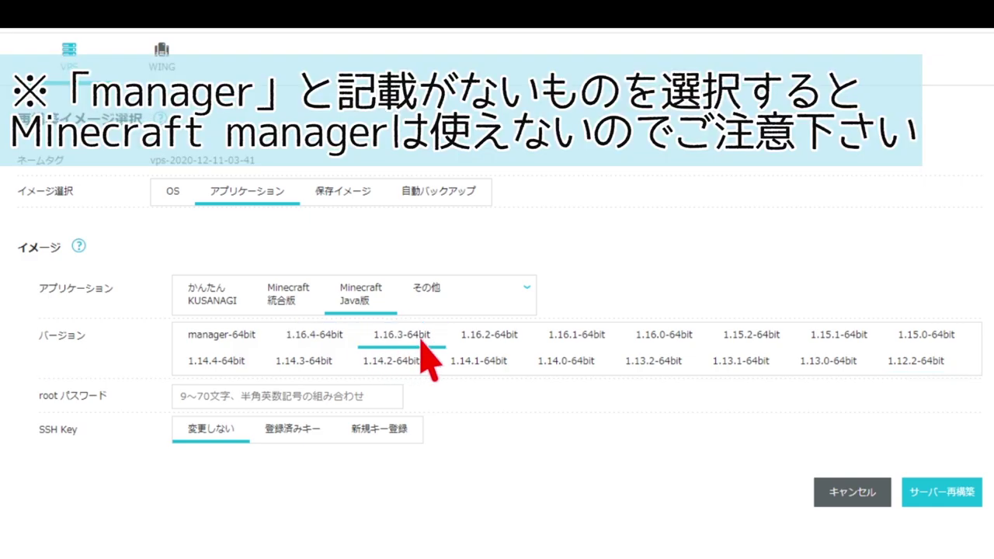
left_click(599, 366)
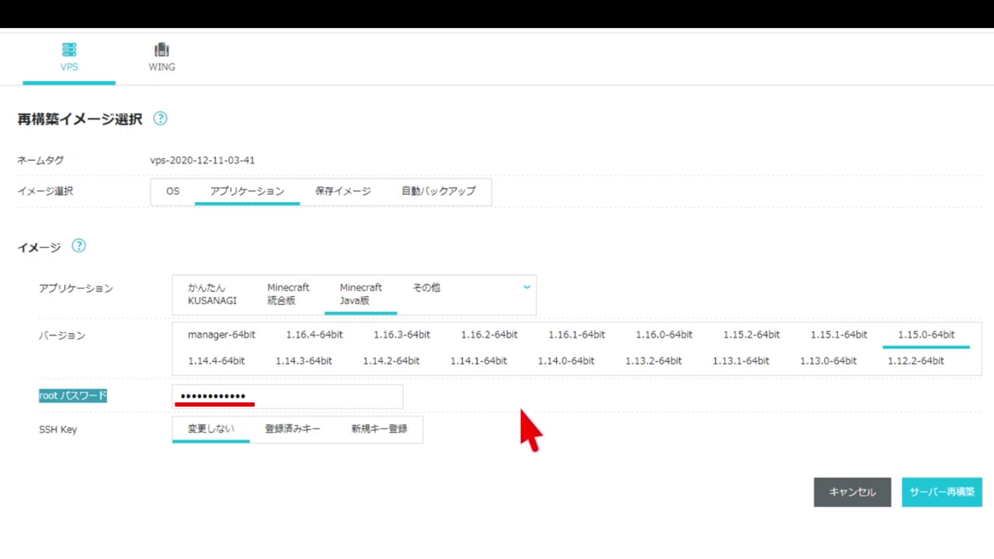
left_click(935, 503)
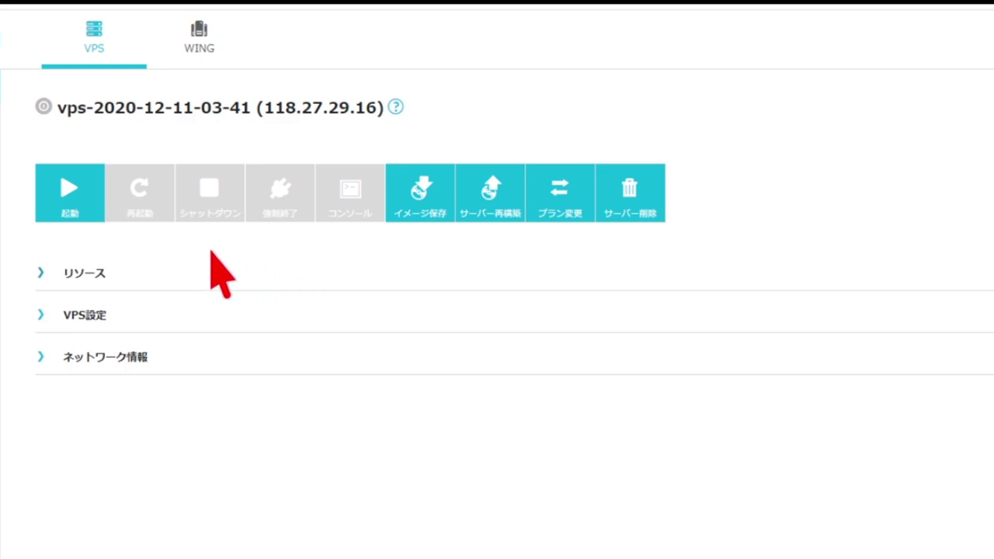
Start the VPS, then permanently delete the server so the server list is empty.
left_click(70, 198)
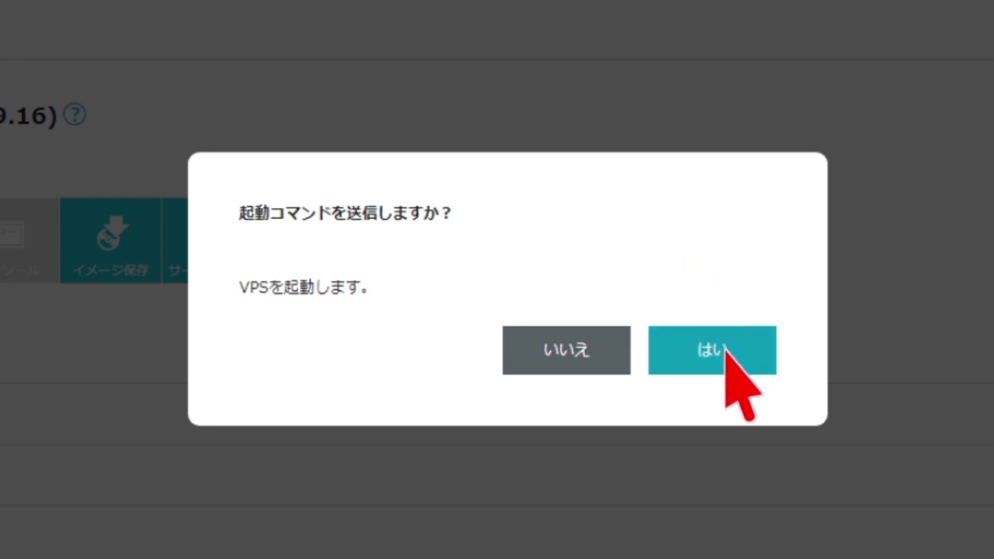
left_click(726, 354)
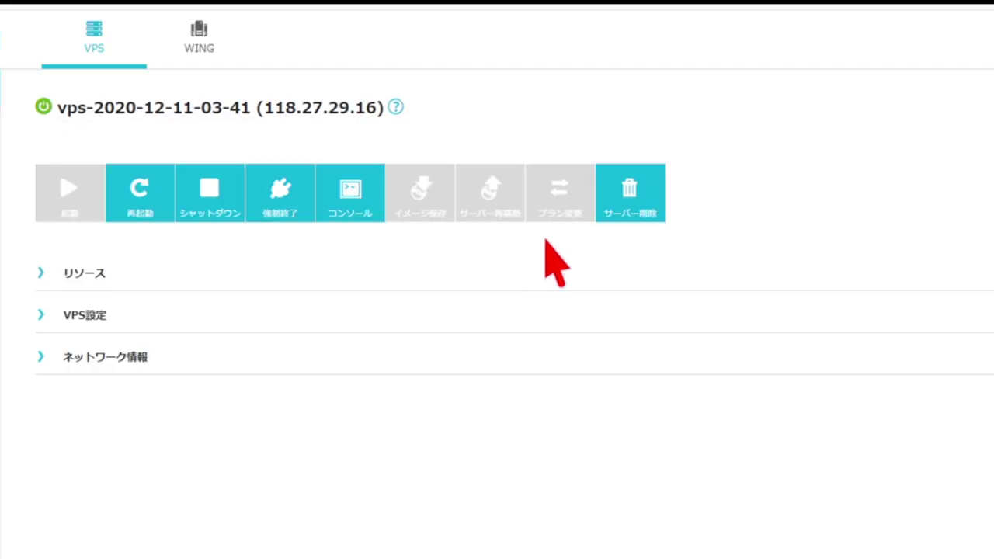
left_click(636, 222)
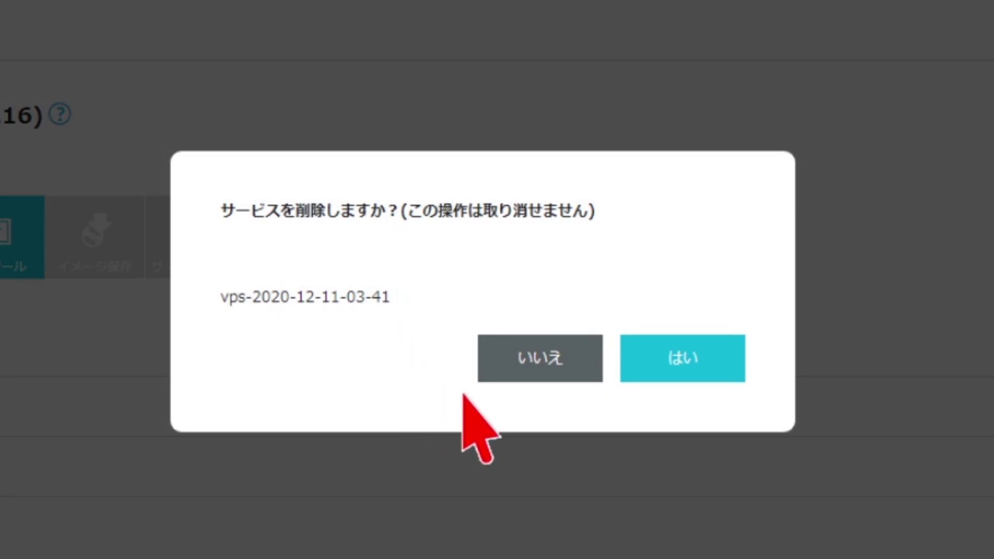
left_click(682, 378)
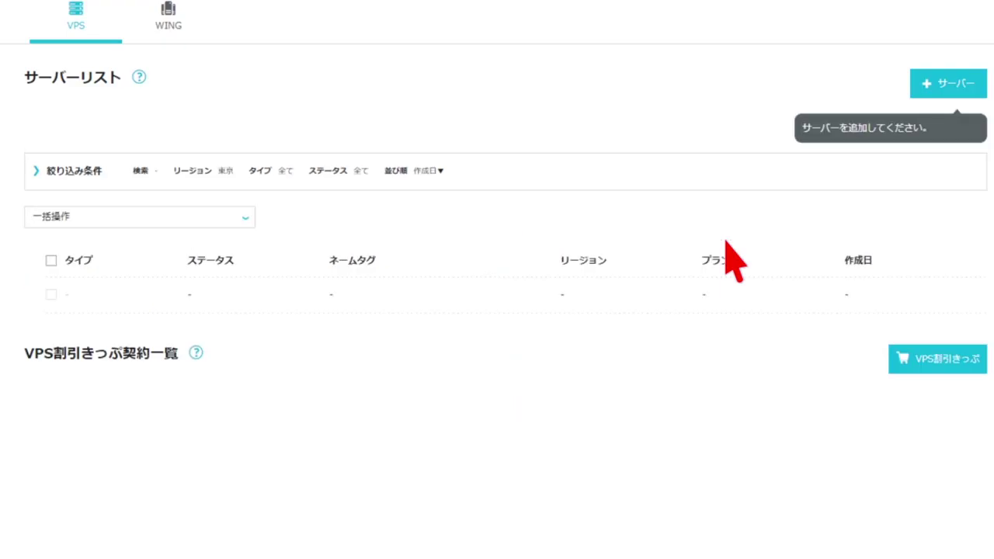
Check the Minecraft server plans and prices, then view the ConoHaチャージ page showing a 500 yen balance.
left_click(952, 87)
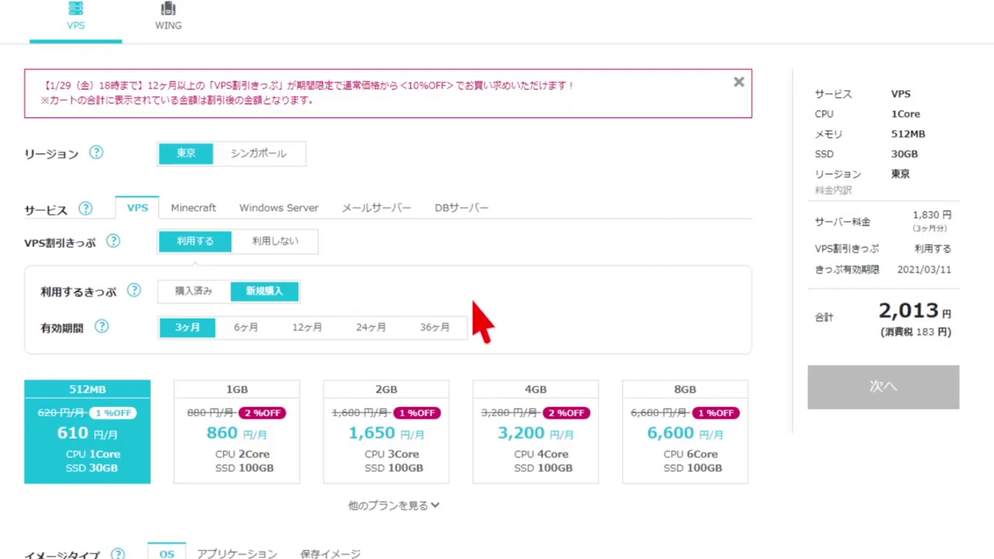
left_click(200, 215)
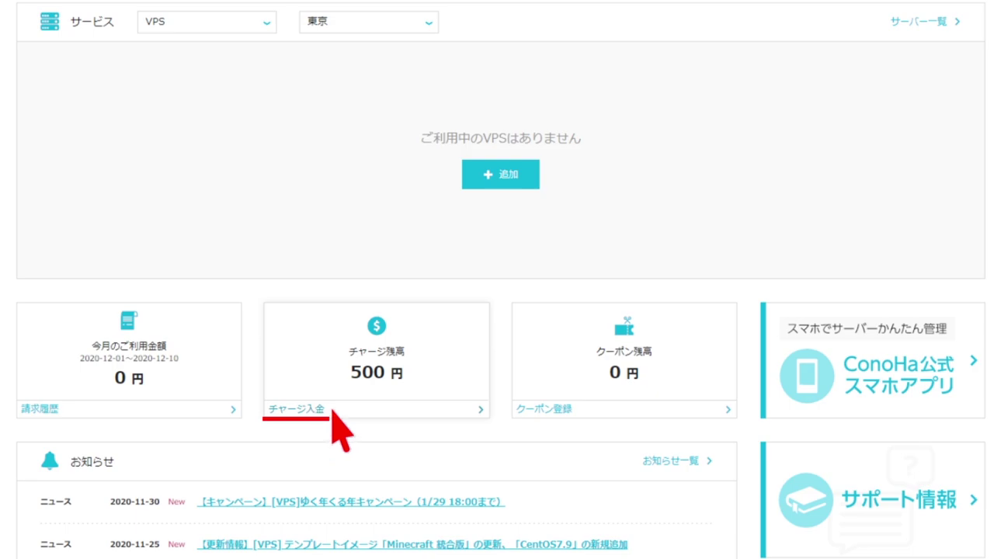
left_click(332, 412)
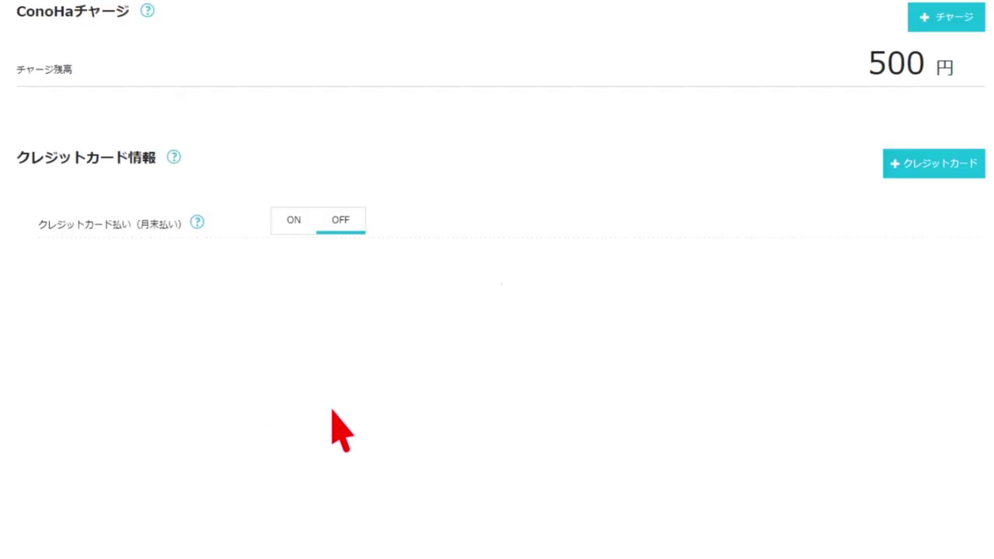